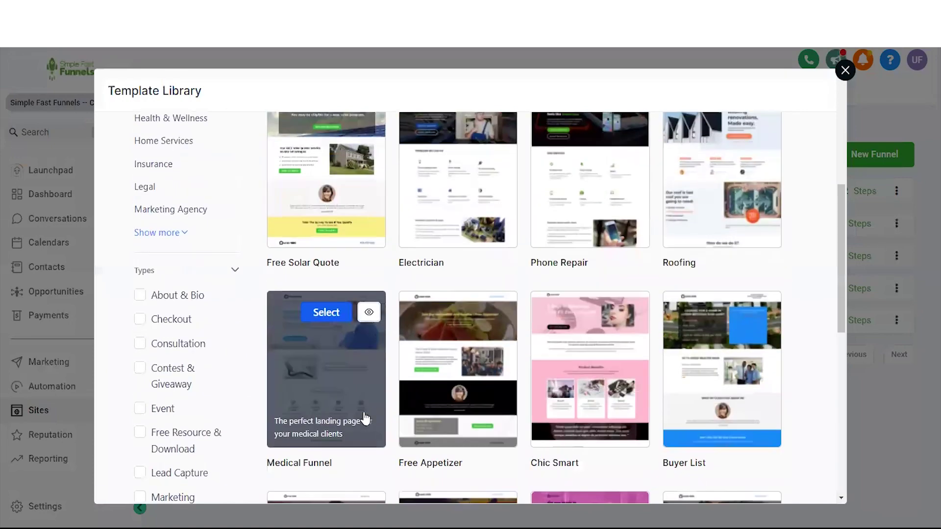
# Open the preview of the Consultation Smart Booking template from the Business, Coaching, and Consulting funnel templates
pyautogui.scroll(-3, 696, 415)
pyautogui.scroll(-1, 697, 415)
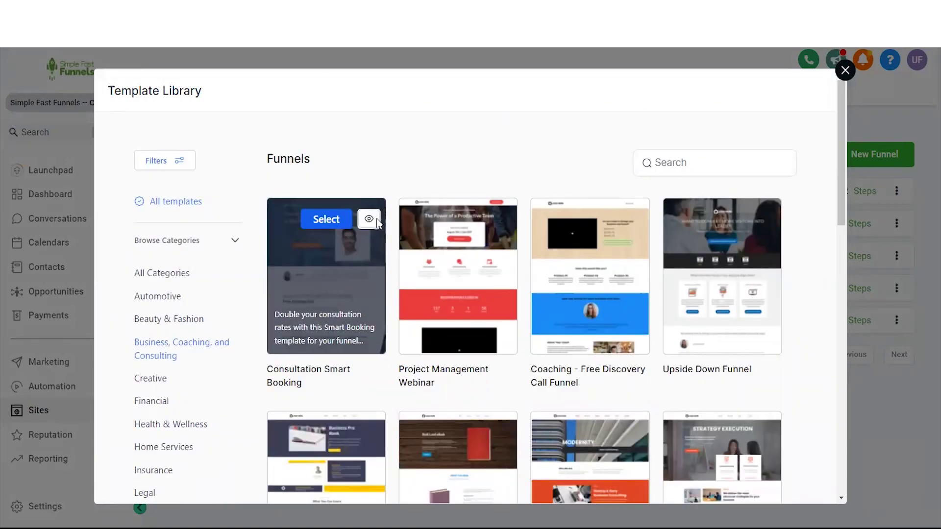
pyautogui.click(375, 218)
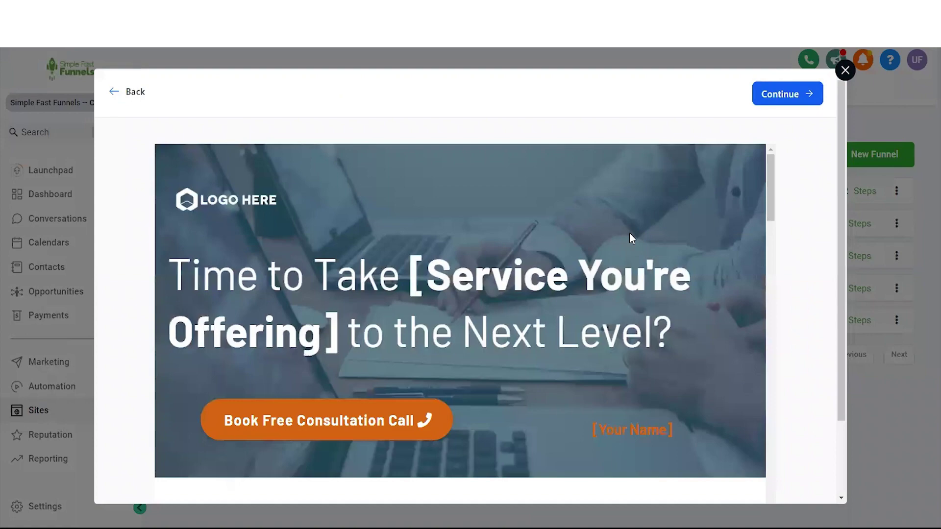
# Look through the template's full page preview, from the hero section down to the footer and back up
pyautogui.scroll(-5, 629, 233)
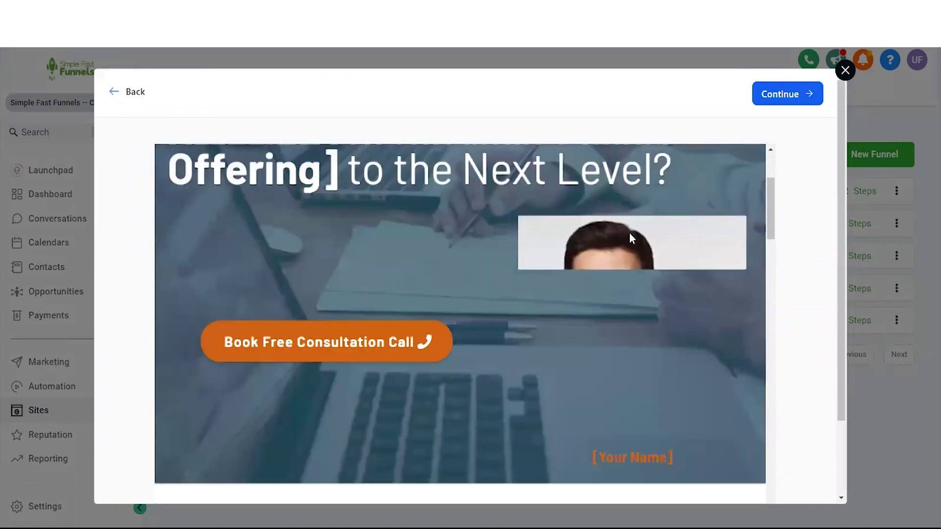
pyautogui.scroll(-9, 727, 267)
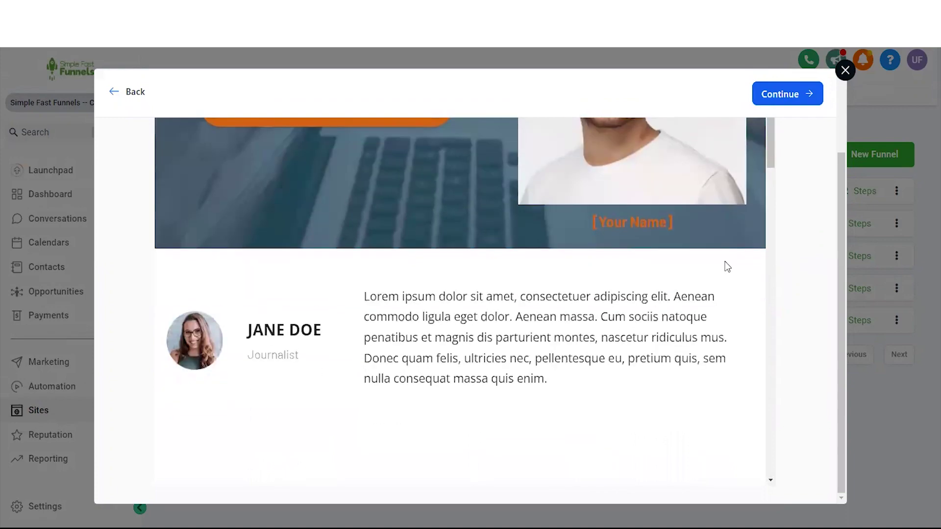
pyautogui.scroll(-10, 726, 267)
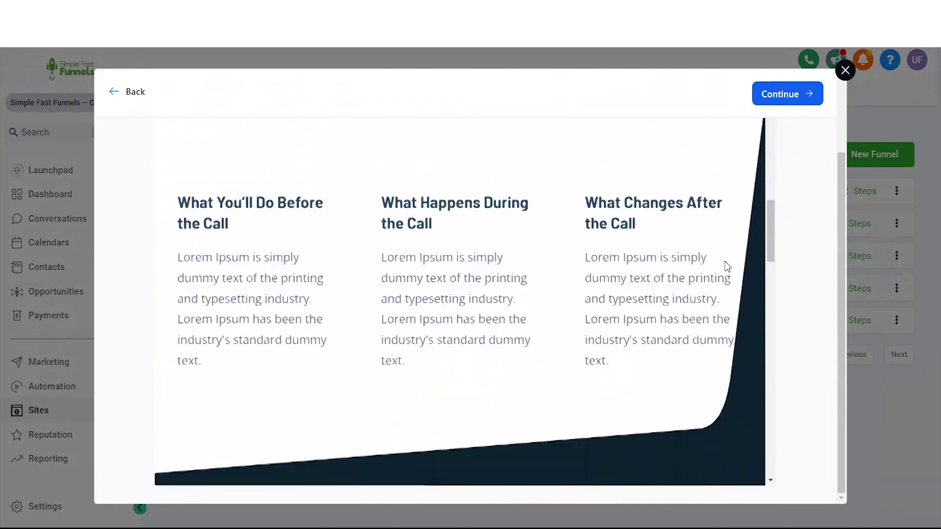
pyautogui.scroll(-10, 726, 267)
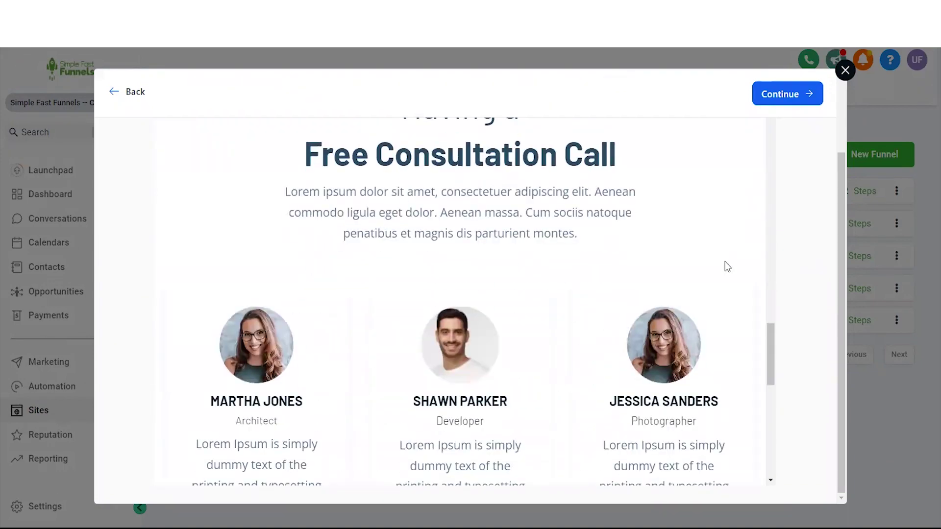
pyautogui.scroll(-7, 727, 267)
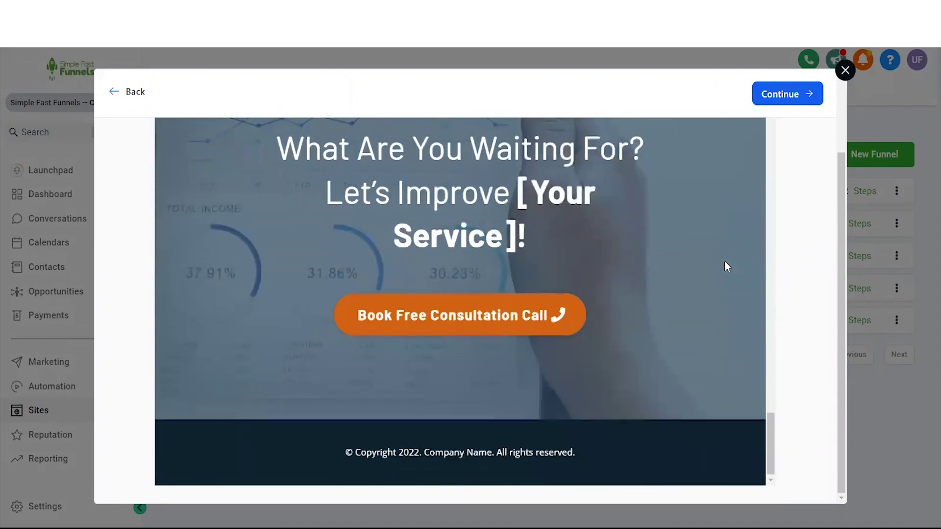
pyautogui.scroll(6, 726, 267)
pyautogui.scroll(12, 727, 267)
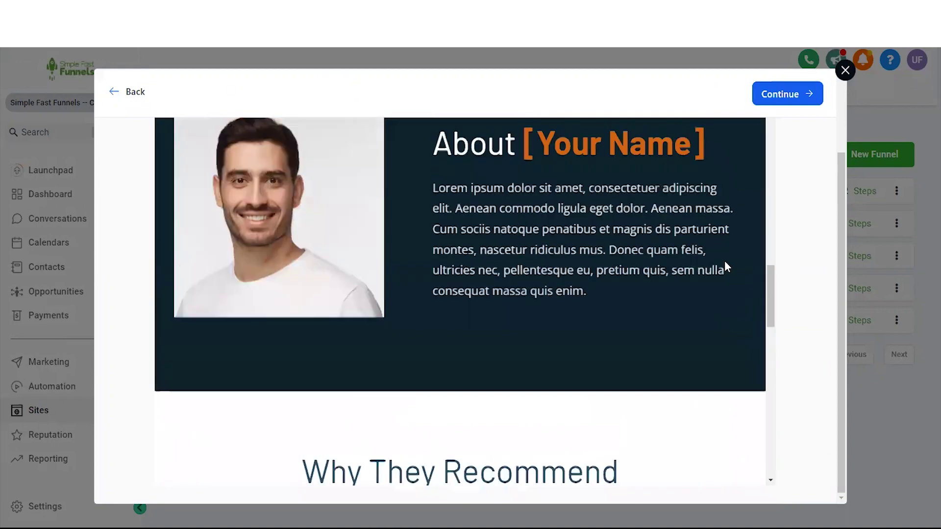
pyautogui.scroll(8, 726, 267)
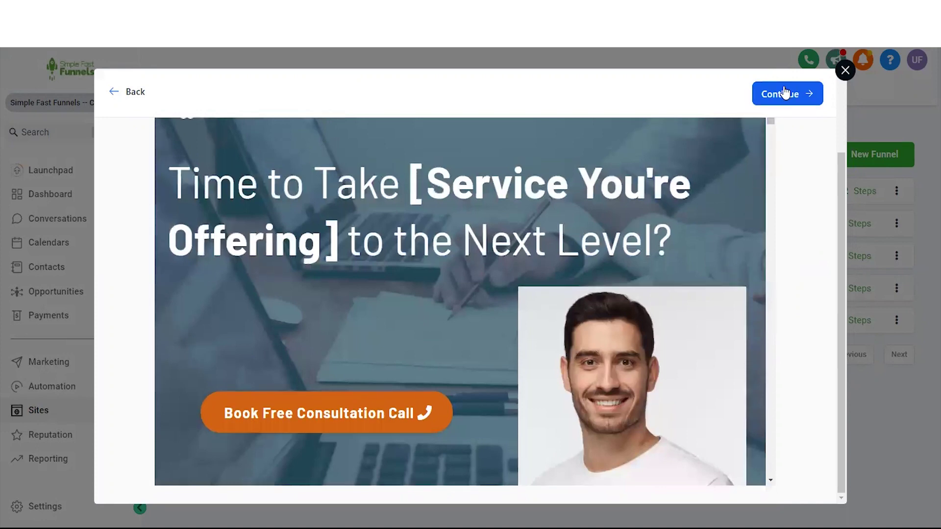
# Continue with the previewed template, agree to the image usage terms and get the template
pyautogui.click(786, 93)
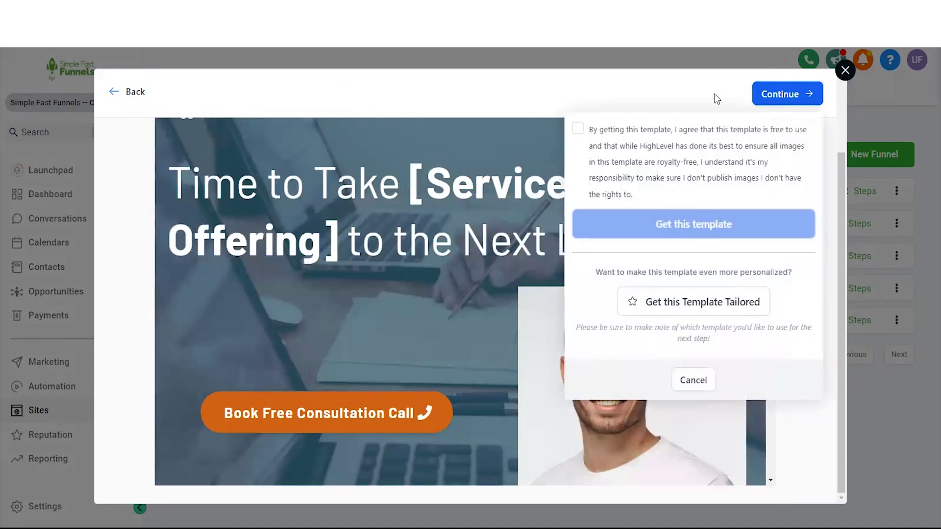
pyautogui.click(578, 129)
pyautogui.click(647, 223)
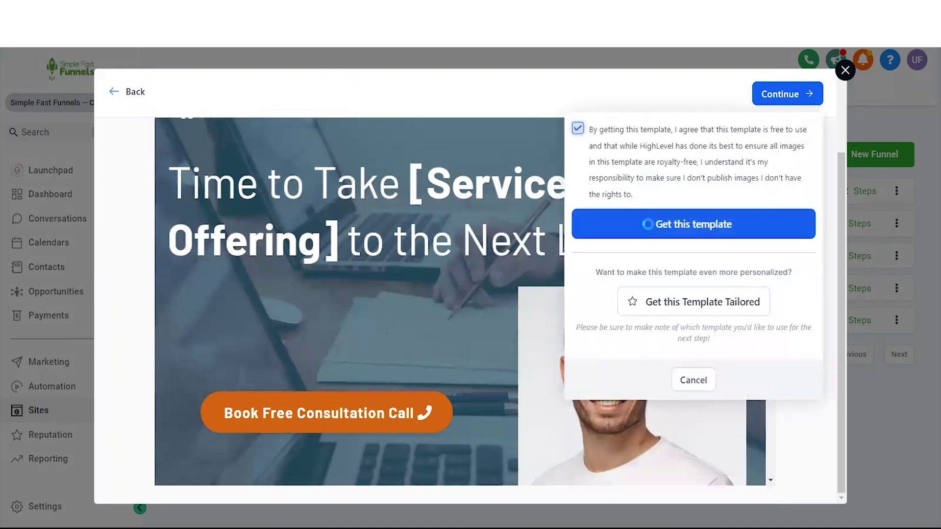
# Open the Consultation Smart Booking funnel from the funnels list
pyautogui.click(896, 191)
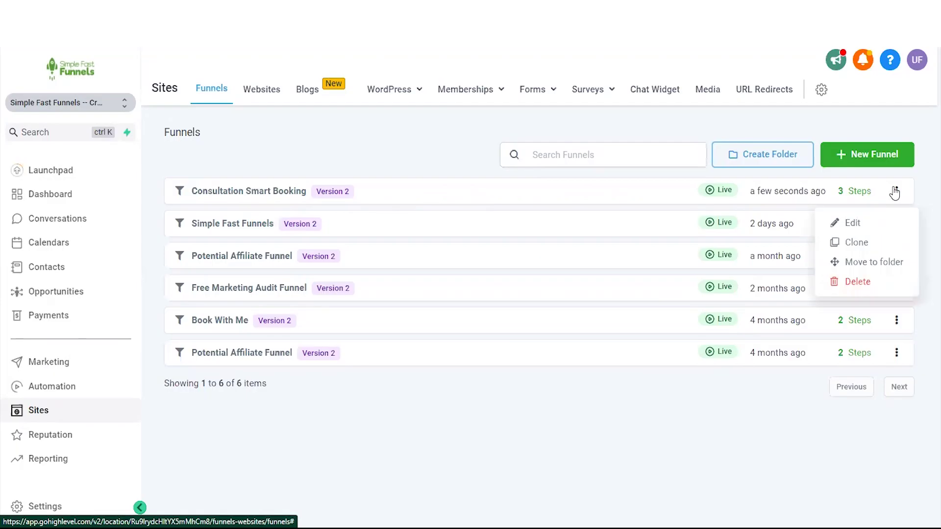
pyautogui.click(237, 197)
pyautogui.click(236, 196)
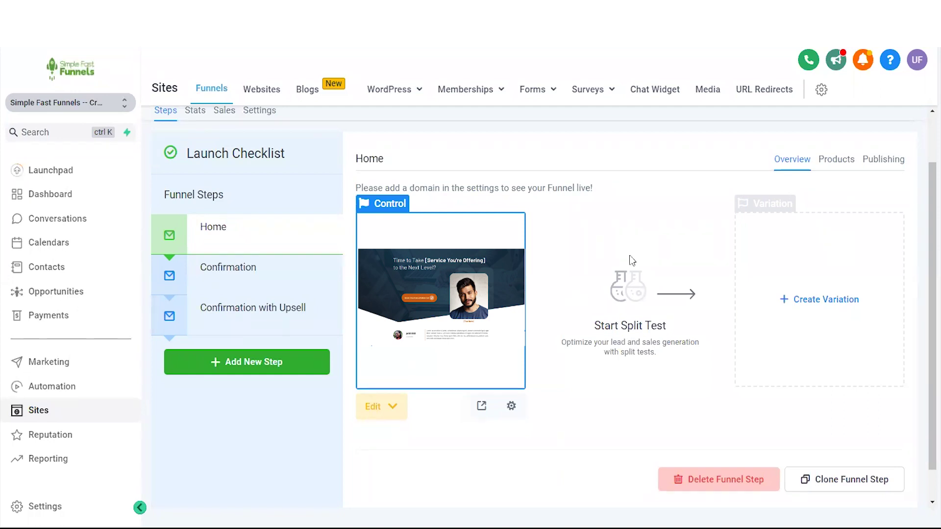
# Clone the Home step within the current funnel and select the cloned step
pyautogui.click(807, 476)
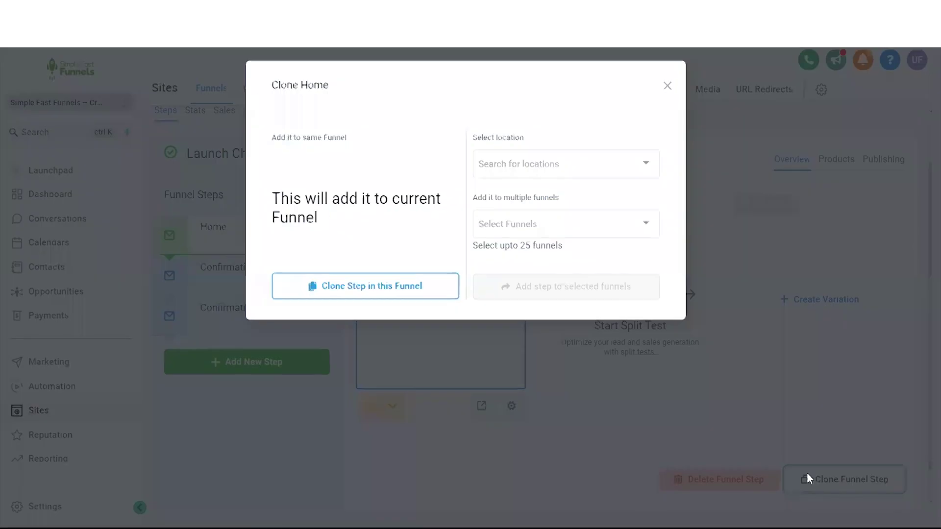
pyautogui.click(388, 284)
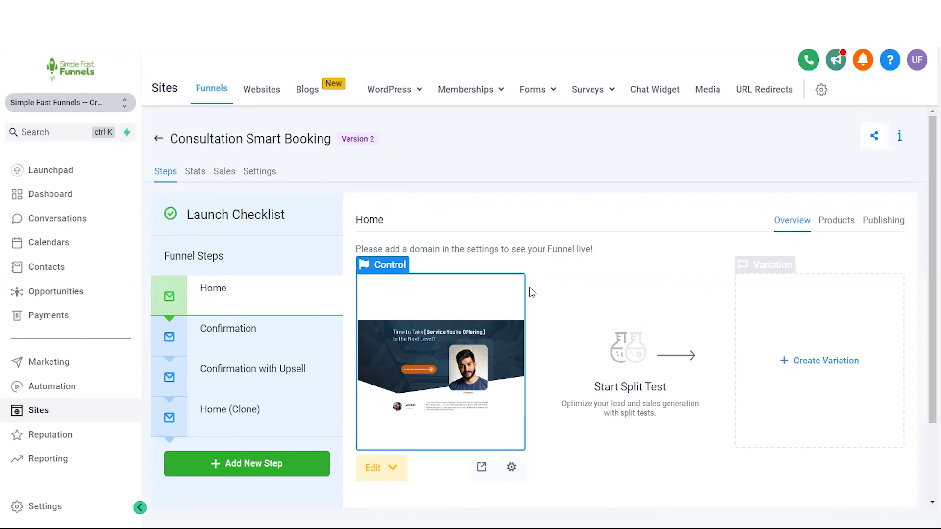
pyautogui.click(272, 416)
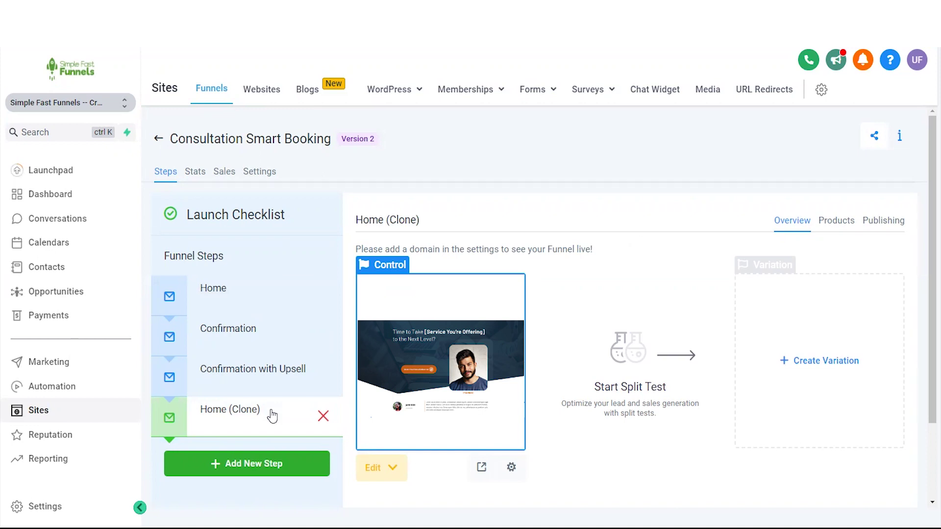
# Move the Home (Clone) step to the first place in the funnel steps, above Home
pyautogui.click(258, 290)
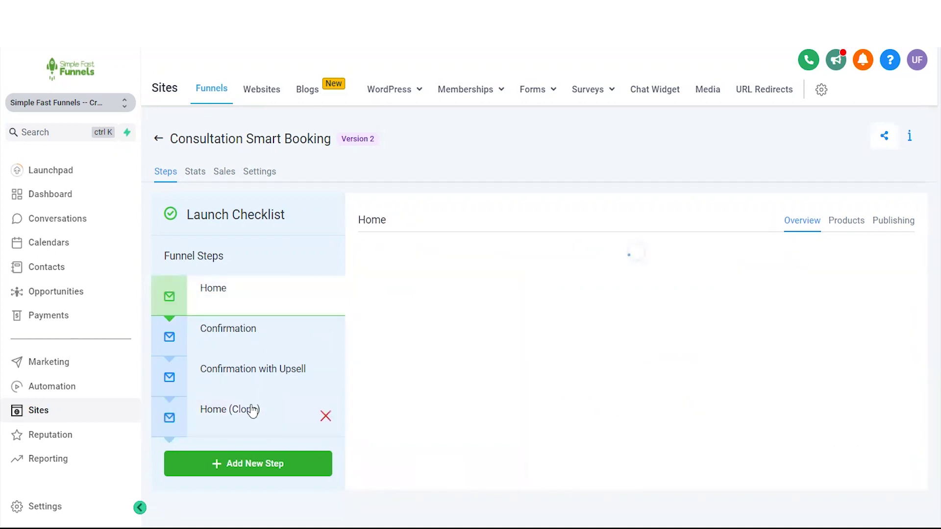
pyautogui.click(252, 410)
pyautogui.moveTo(252, 410); pyautogui.dragTo(242, 289)
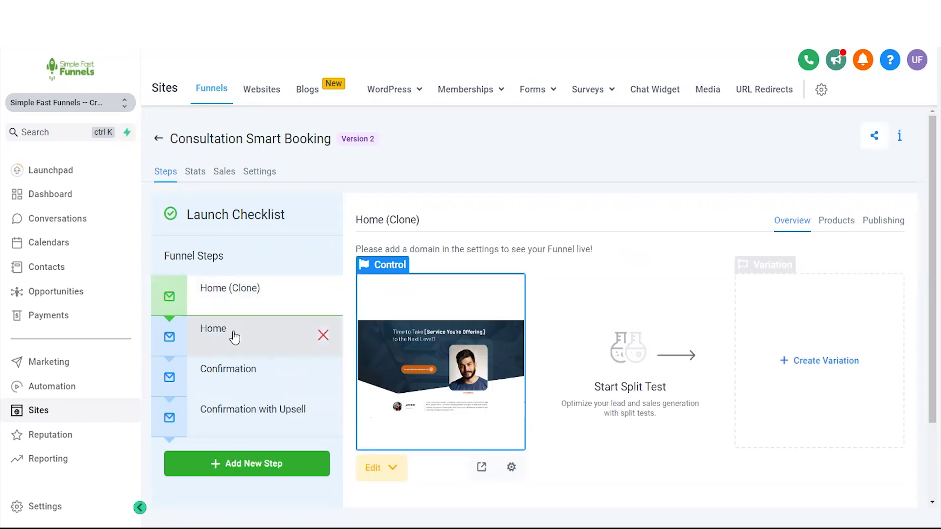
# Move the Home step above Home (Clone), and return Home (Clone) to the first place in the funnel steps
pyautogui.click(234, 337)
pyautogui.moveTo(233, 313); pyautogui.dragTo(241, 276)
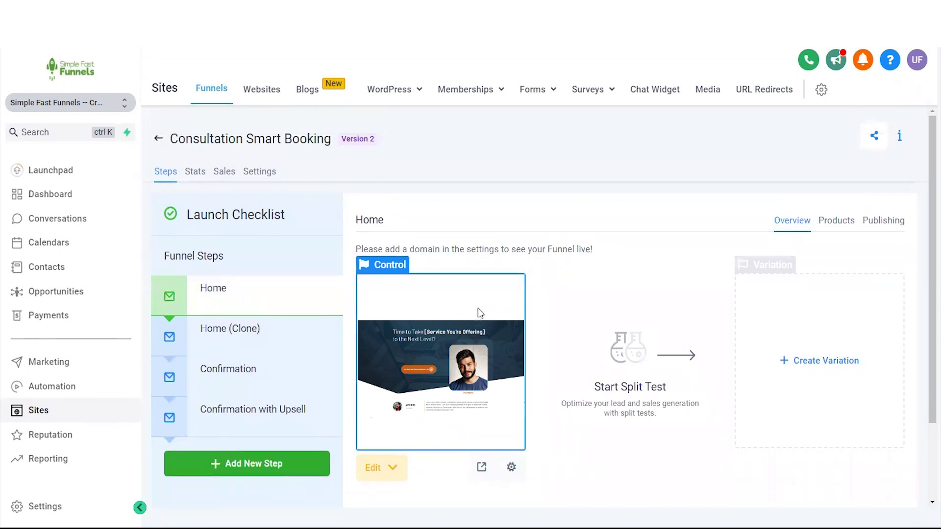
pyautogui.moveTo(275, 347)
pyautogui.moveTo(276, 346); pyautogui.dragTo(285, 301)
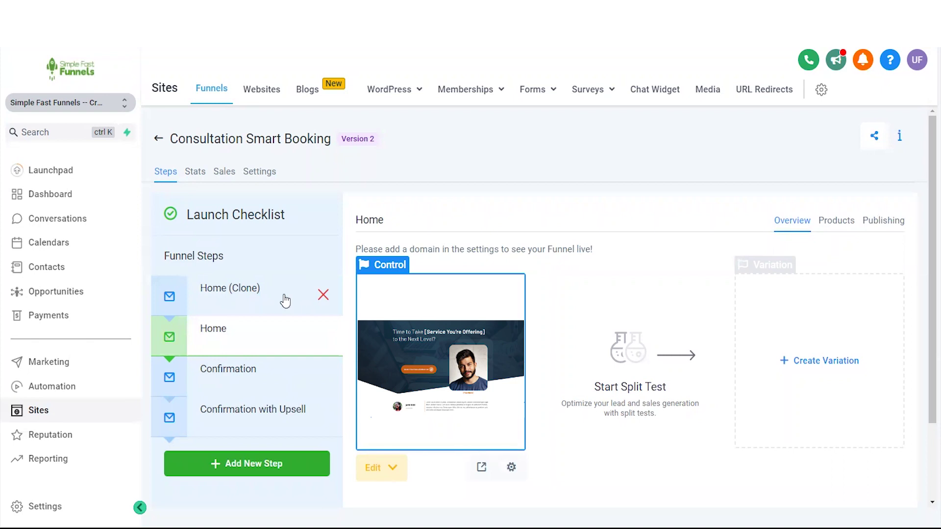
# Open the Home (Clone) step's page for editing in a new tab
pyautogui.click(286, 301)
pyautogui.scroll(-2, 511, 375)
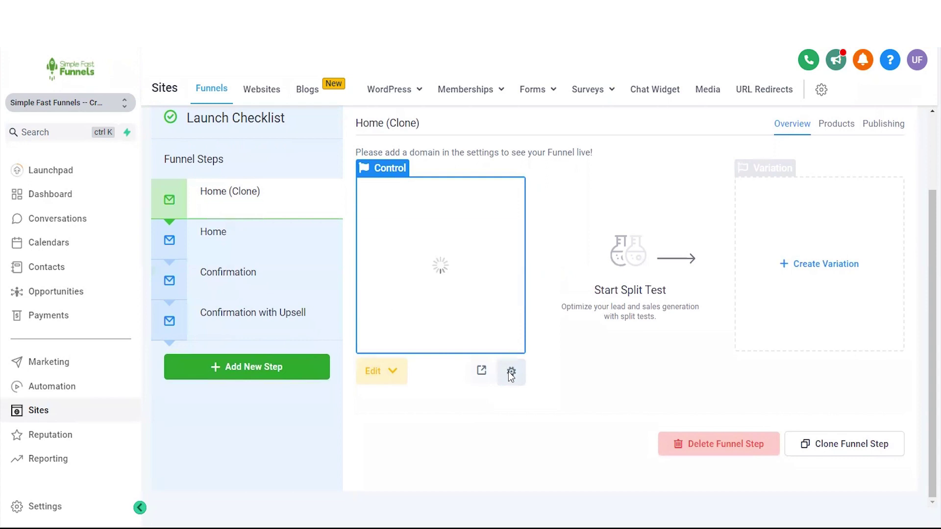
pyautogui.click(394, 372)
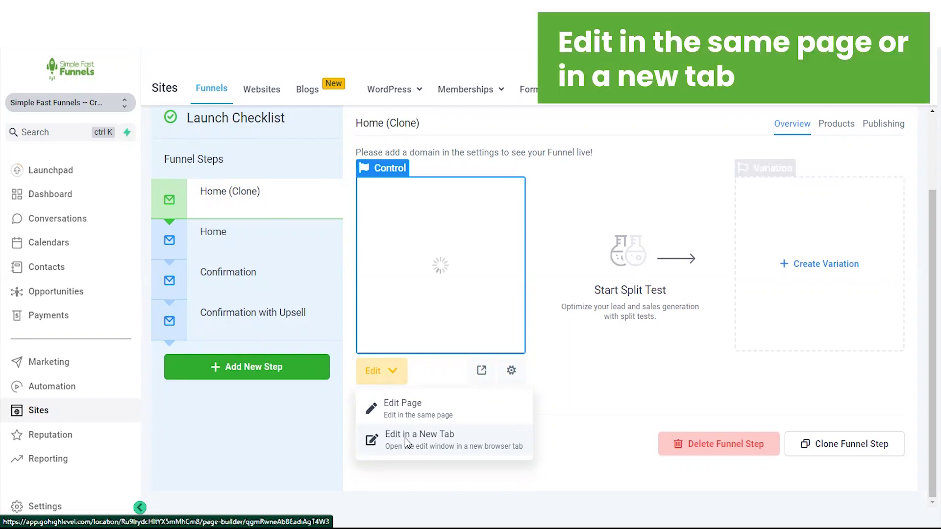
pyautogui.click(405, 437)
# Save the page's top hero section as a global section named Header-Website
pyautogui.scroll(-5, 455, 333)
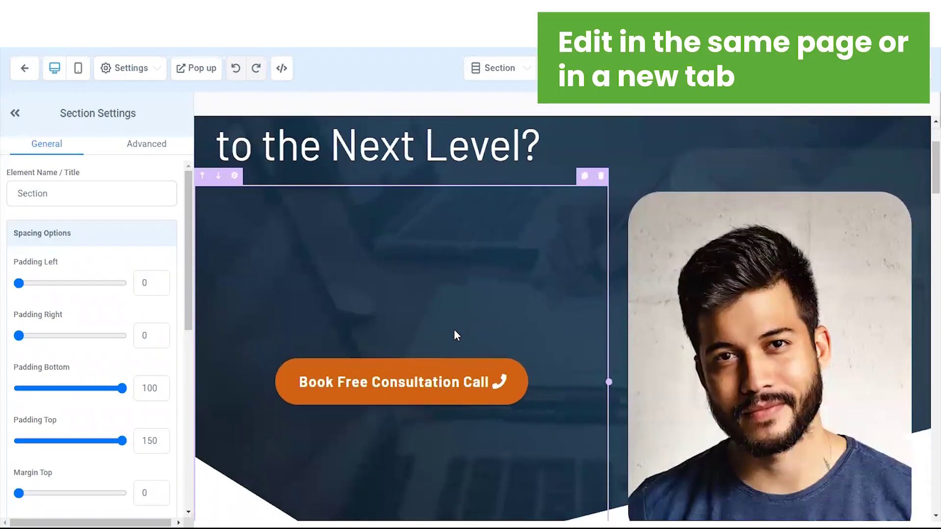
pyautogui.scroll(-2, 454, 330)
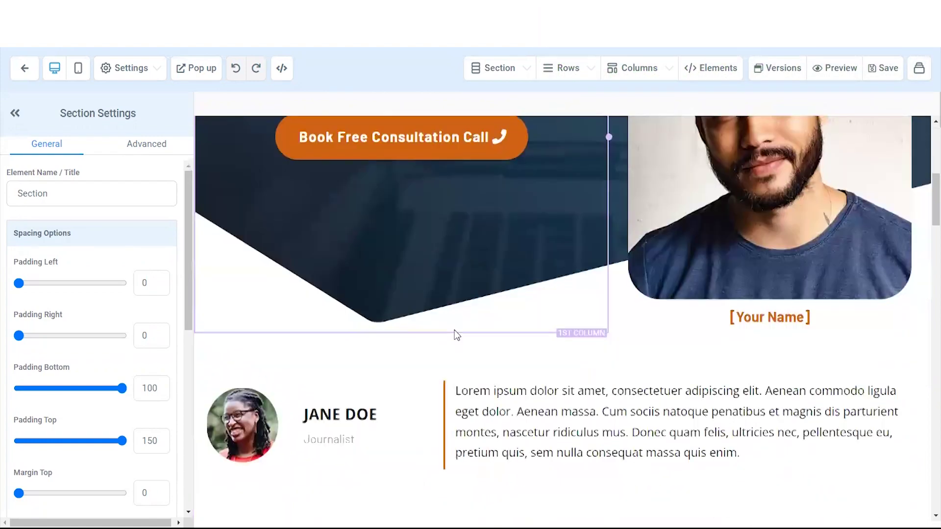
pyautogui.scroll(7, 456, 332)
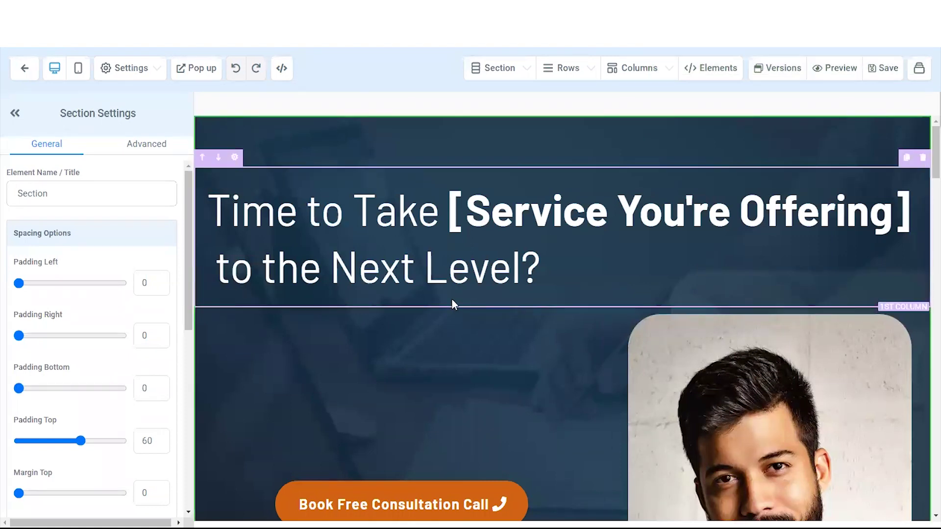
pyautogui.scroll(-10, 451, 298)
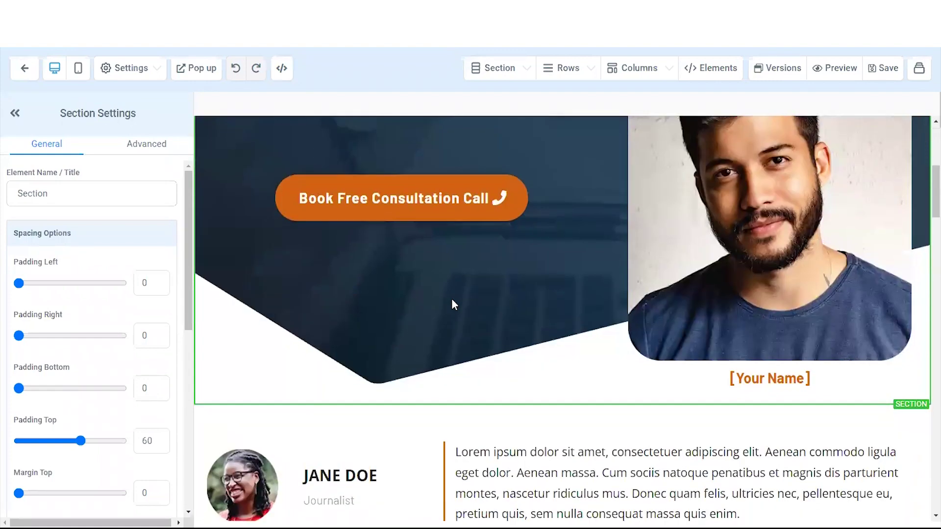
pyautogui.scroll(-7, 452, 299)
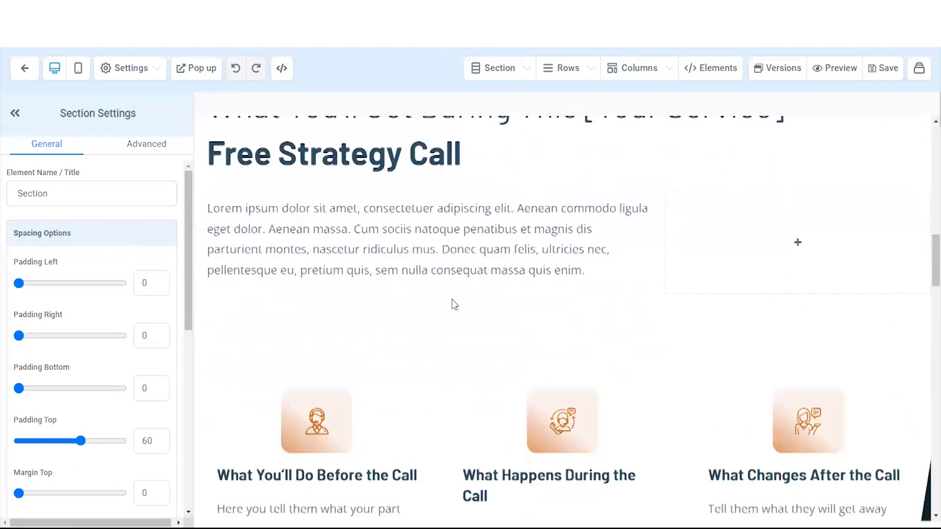
pyautogui.scroll(15, 451, 298)
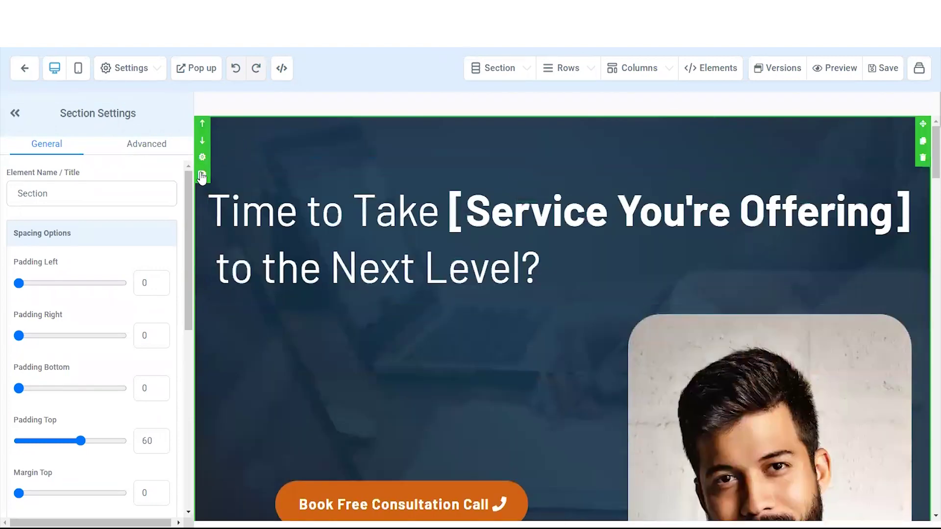
pyautogui.click(202, 175)
pyautogui.write('Header-Webs')
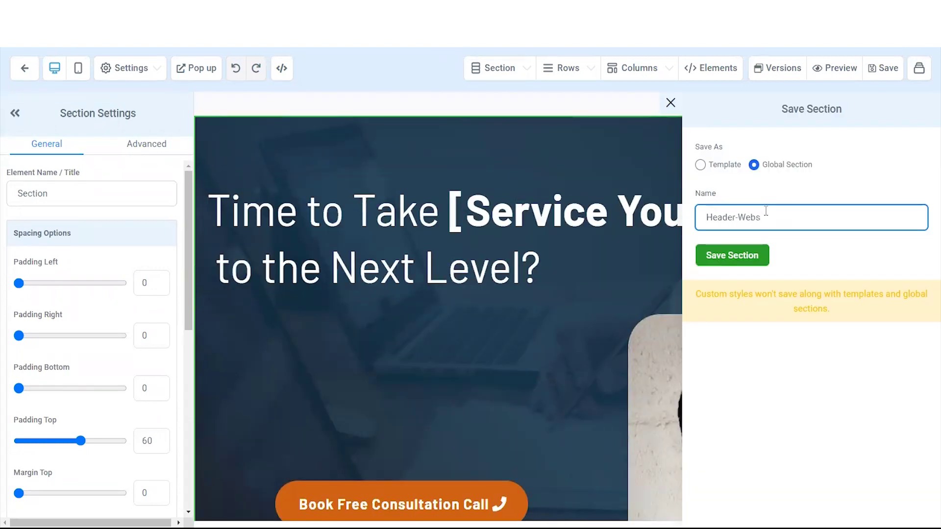
pyautogui.write('ite')
pyautogui.click(751, 254)
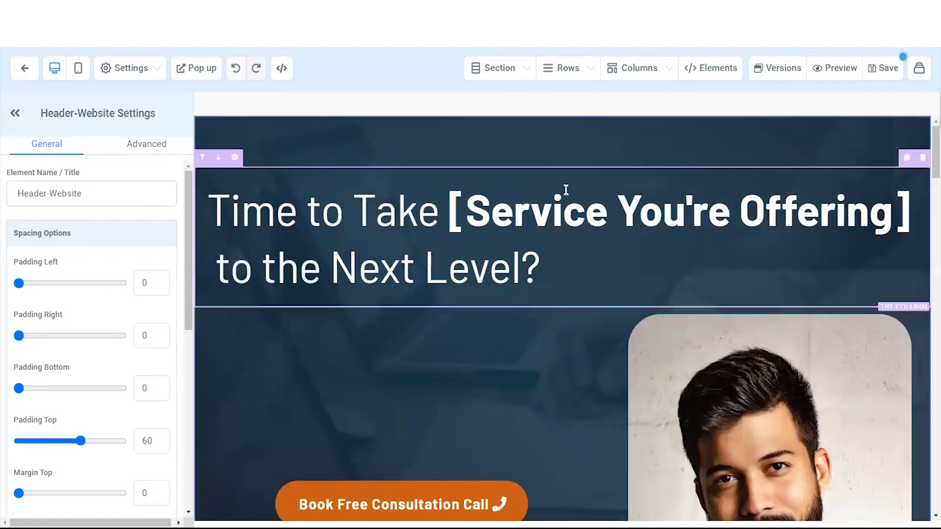
# Add a Custom JS/HTML element to the empty row below the Free Strategy Call text
pyautogui.scroll(-5, 571, 331)
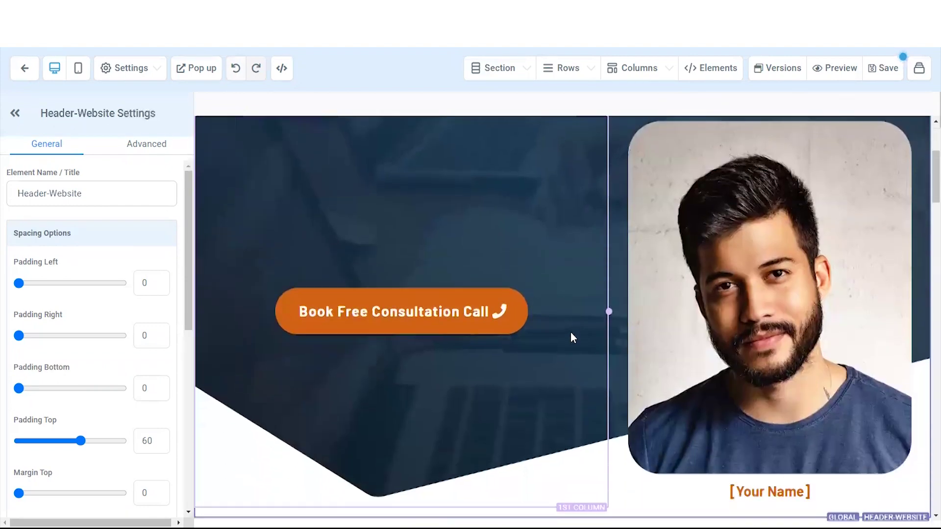
pyautogui.scroll(-6, 571, 337)
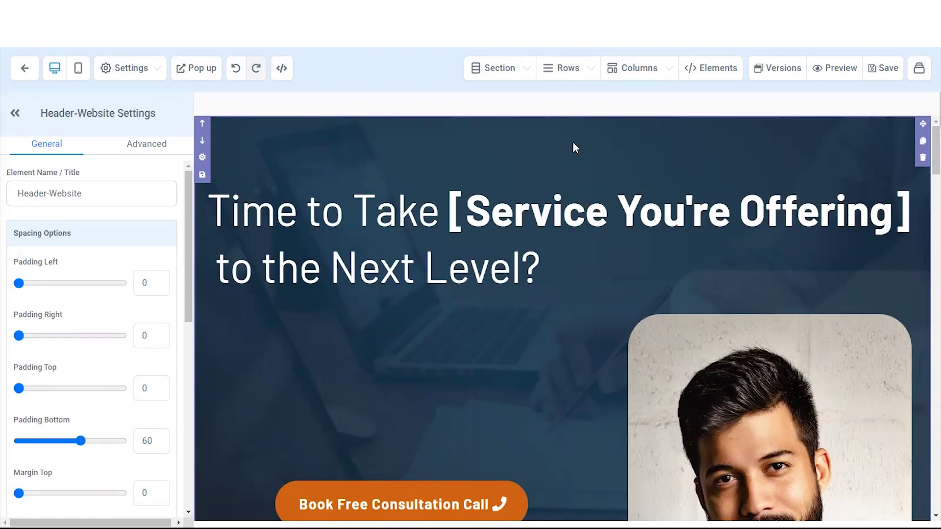
pyautogui.scroll(-9, 575, 147)
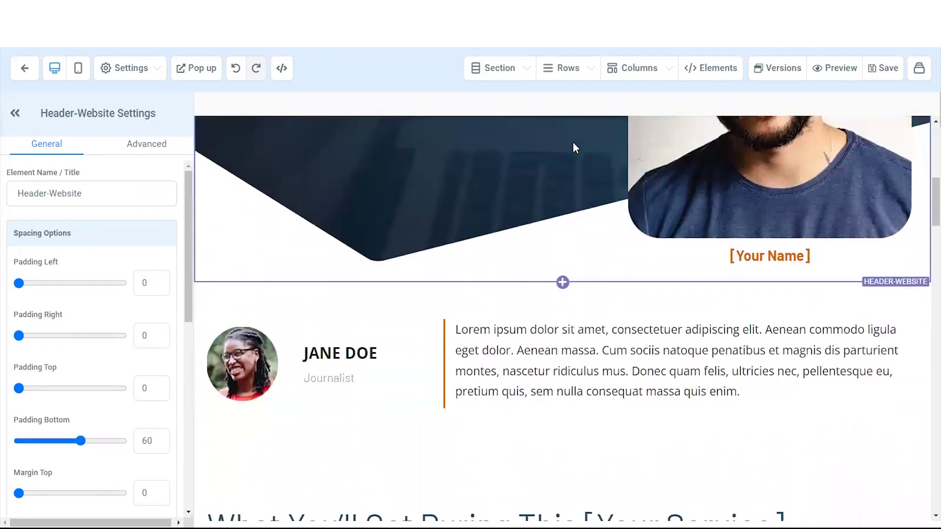
pyautogui.scroll(-12, 573, 143)
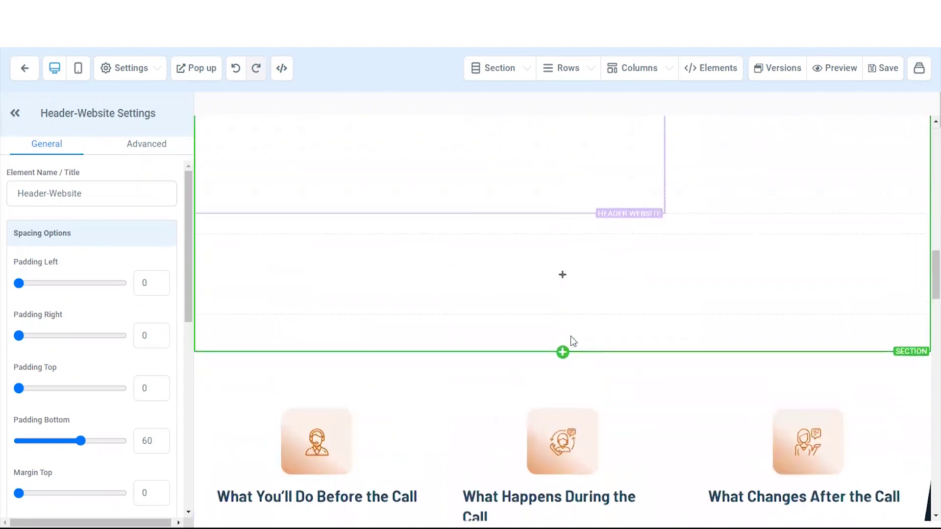
pyautogui.click(566, 331)
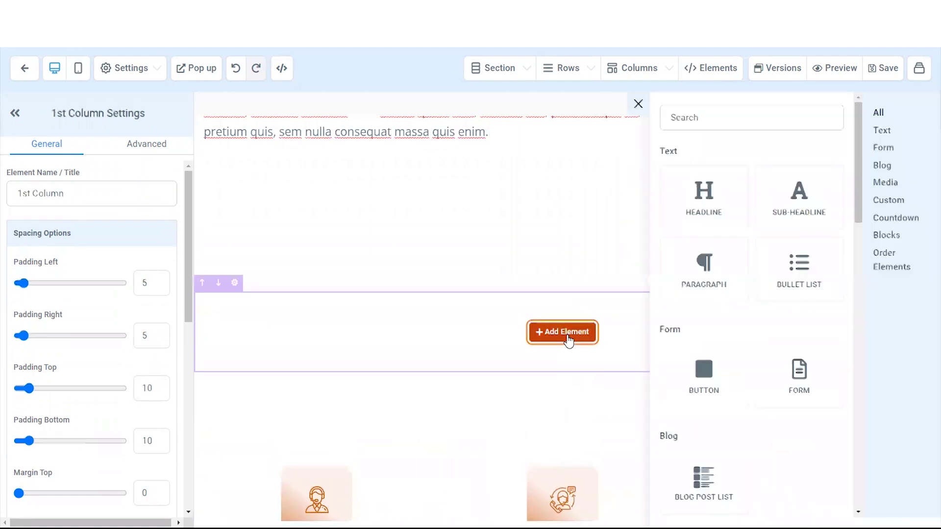
pyautogui.click(716, 122)
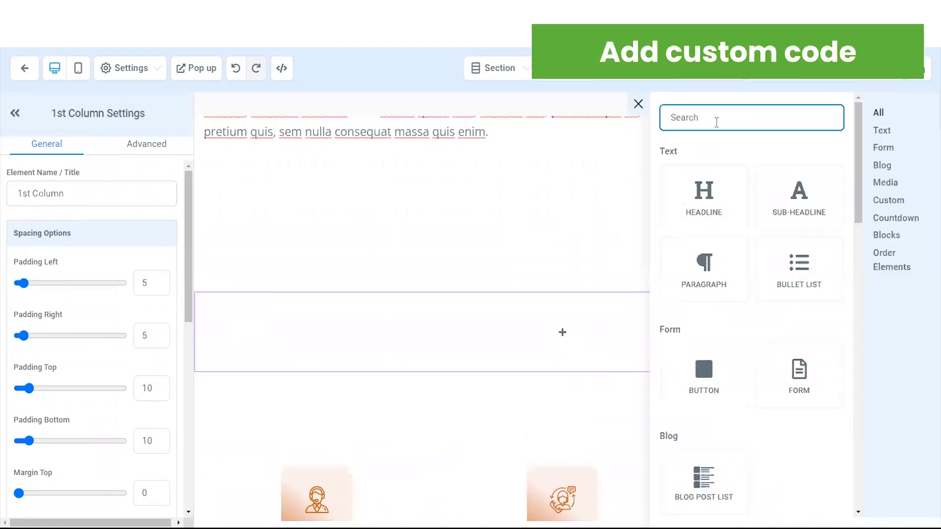
pyautogui.write('ht')
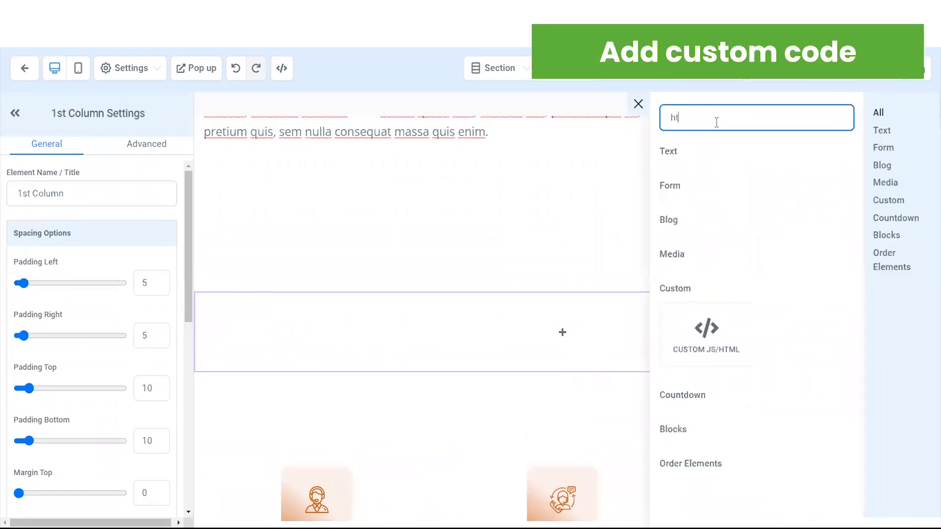
pyautogui.click(712, 362)
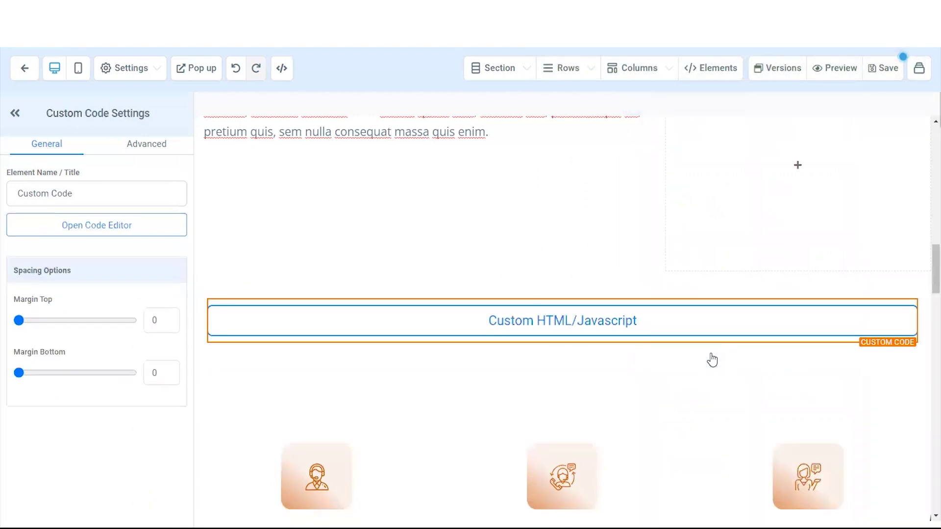
pyautogui.click(168, 223)
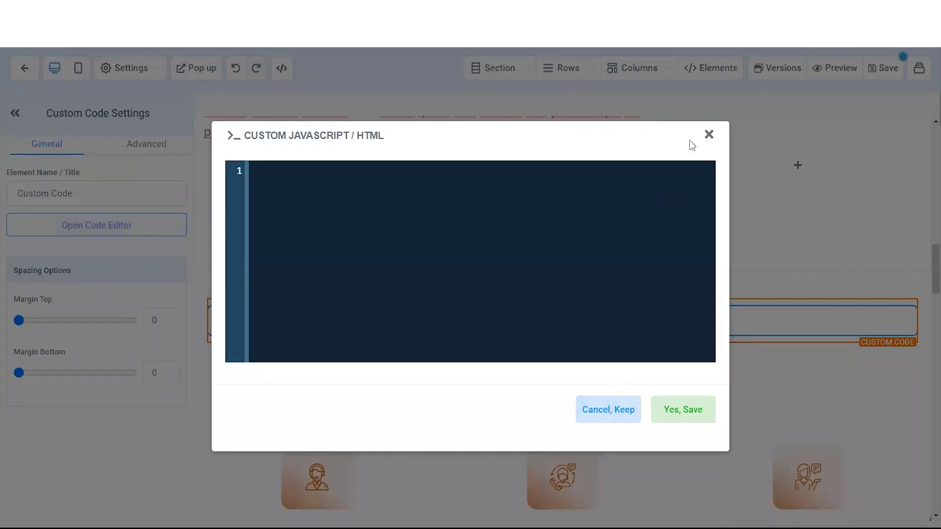
pyautogui.click(709, 135)
pyautogui.scroll(6, 598, 272)
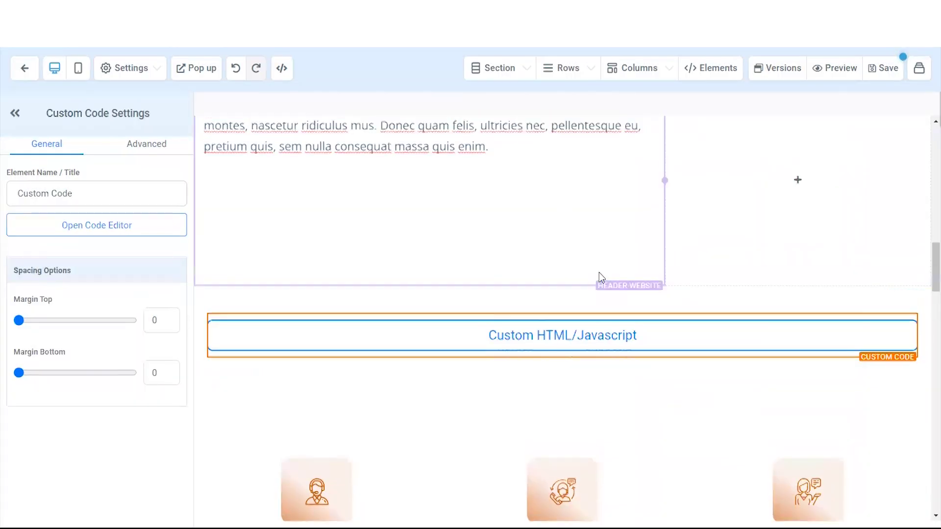
pyautogui.scroll(-7, 575, 271)
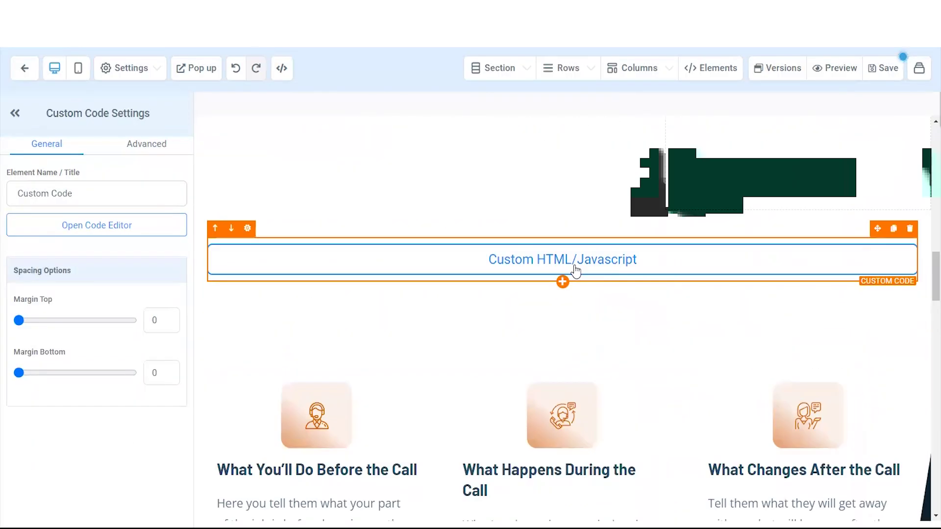
pyautogui.click(134, 225)
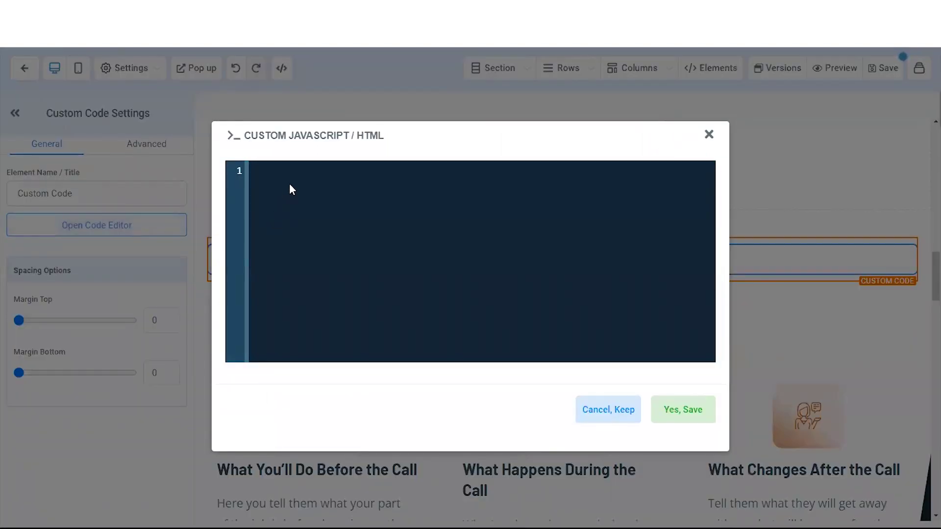
pyautogui.write('<iframe width="1019" height="573" src="https://www.youtube.com/embed/nR5GduFDkUs" title="Simple Fast Funnels" frameborder="0" allow="accelerometer; autoplay; clipboard-write; encrypted-media; gyroscope; picture-in-picture" allowfullscreen></iframe>')
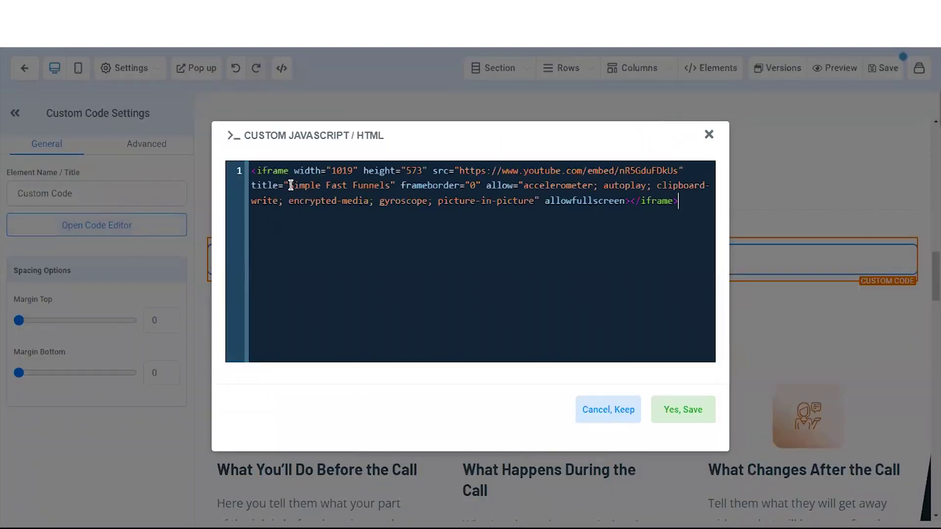
pyautogui.click(659, 409)
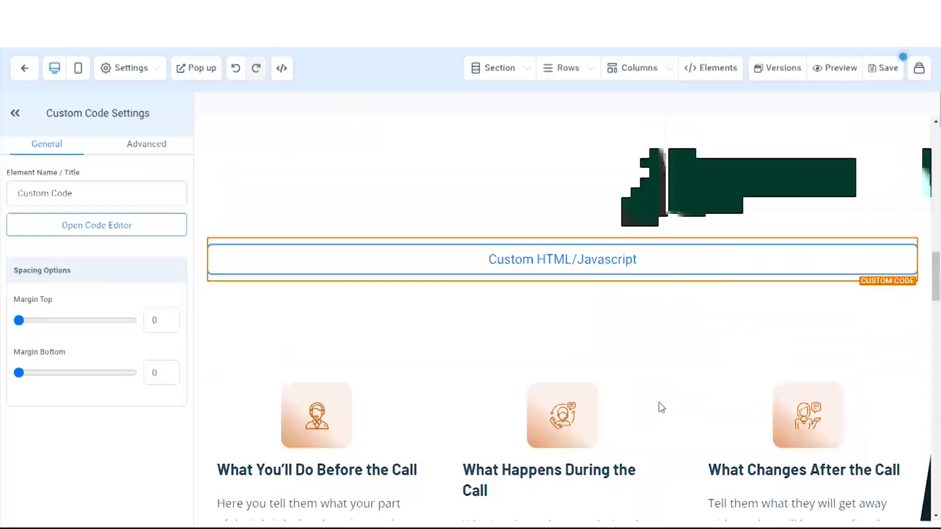
# Render the custom code in the editor and examine the embedded video and its surroundings below the Free Strategy Call text
pyautogui.scroll(15, 659, 377)
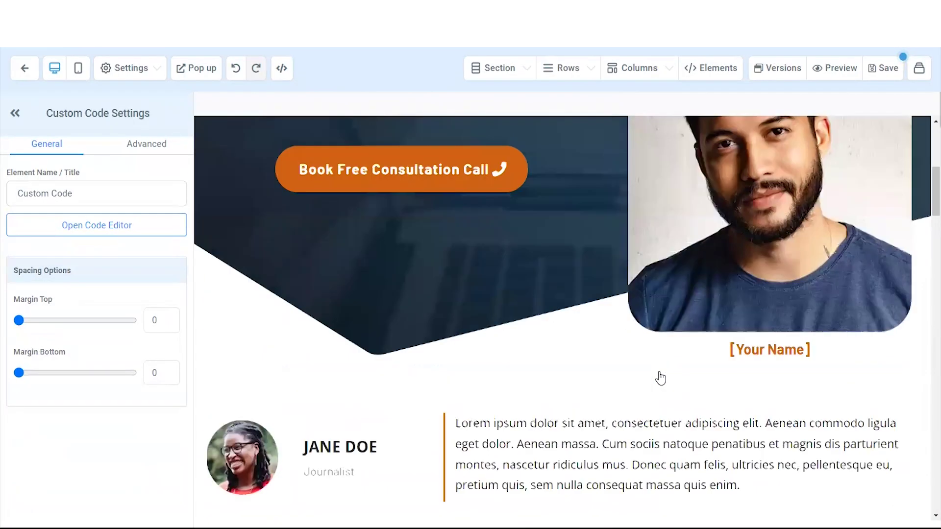
pyautogui.scroll(2, 660, 378)
pyautogui.scroll(-2, 660, 378)
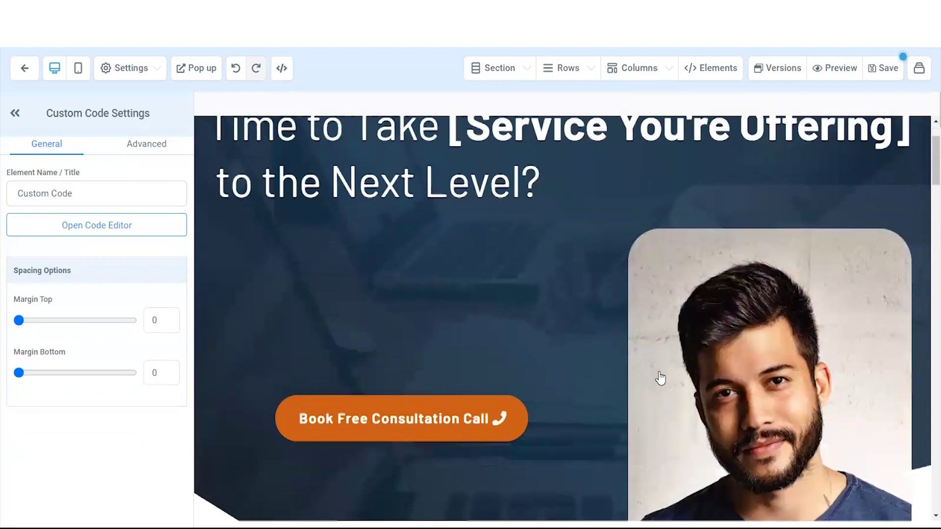
pyautogui.scroll(2, 660, 378)
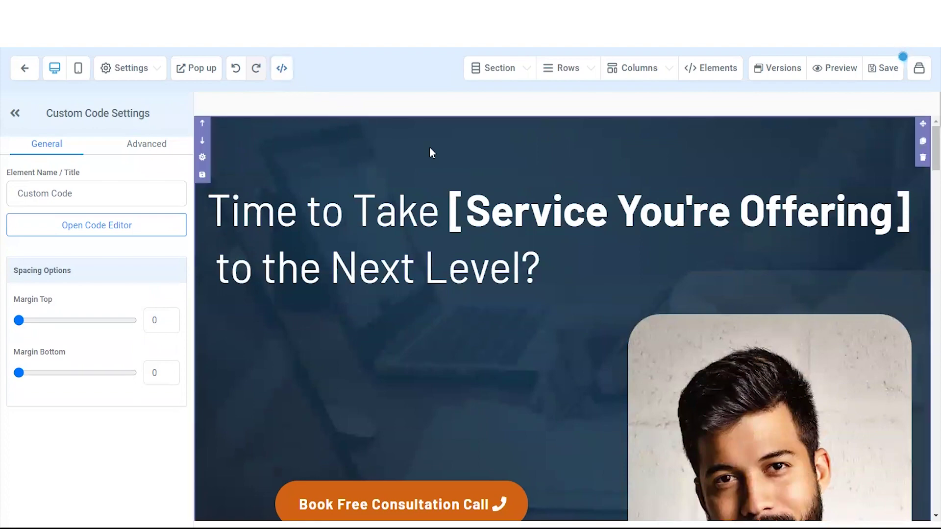
pyautogui.scroll(-1, 431, 152)
pyautogui.scroll(-15, 431, 152)
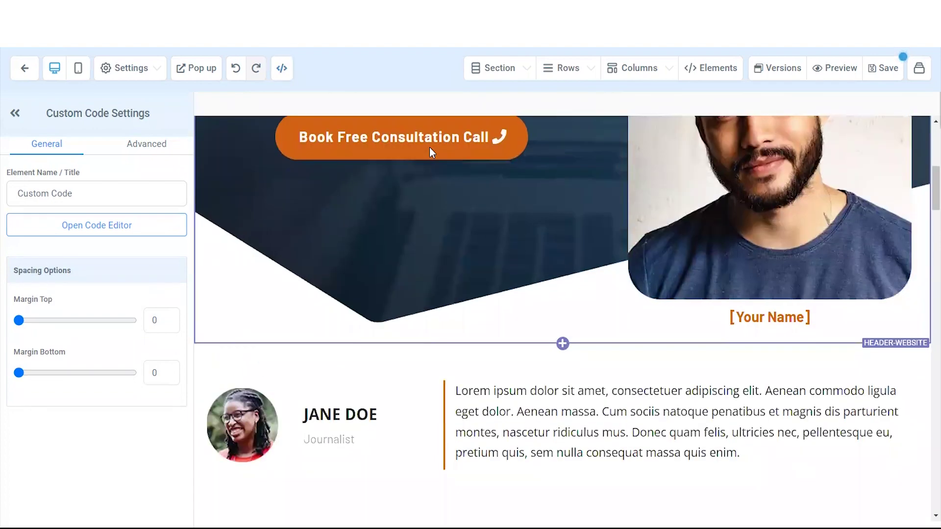
pyautogui.scroll(-5, 430, 150)
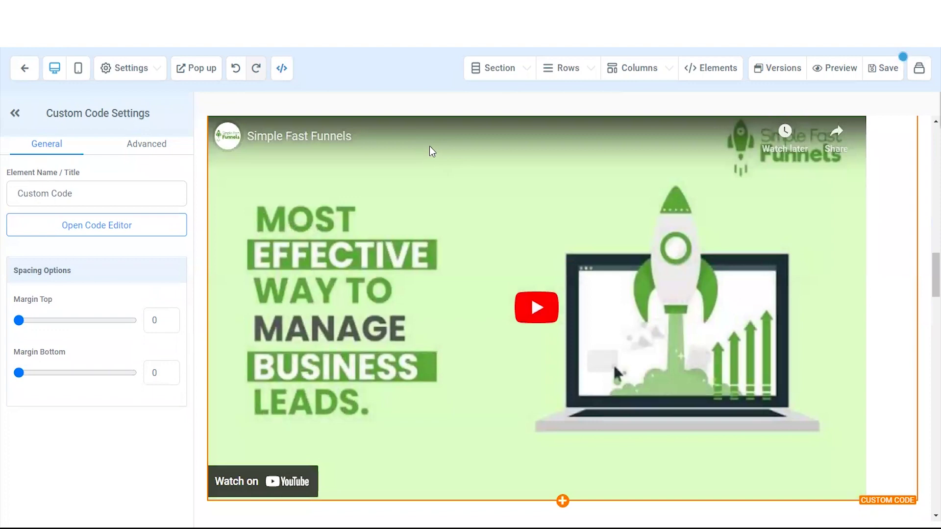
pyautogui.scroll(-3, 464, 207)
pyautogui.scroll(10, 465, 207)
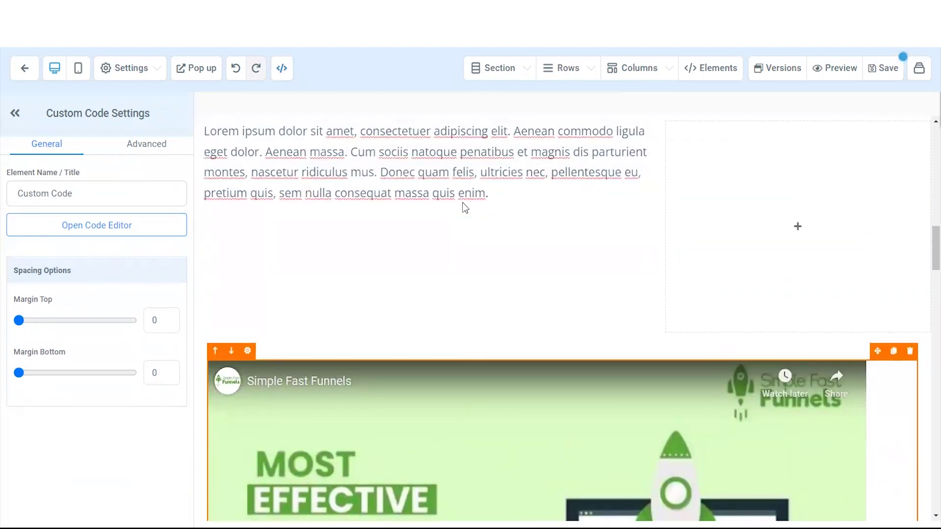
pyautogui.scroll(-5, 465, 207)
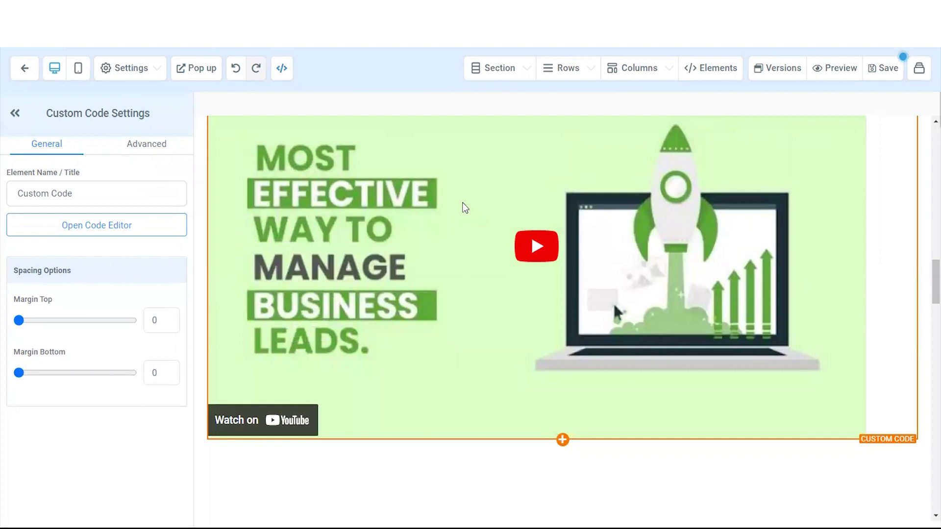
# Add the line "{{today}} {{location.name}} {{month}}" below the Free Strategy Call paragraph, separated by a blank line
pyautogui.scroll(10, 465, 208)
pyautogui.scroll(-4, 465, 208)
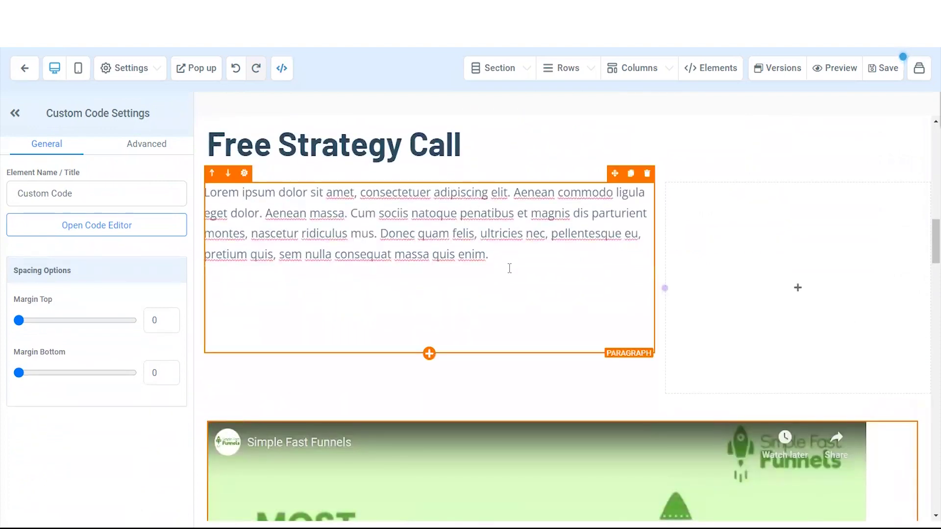
pyautogui.click(510, 267)
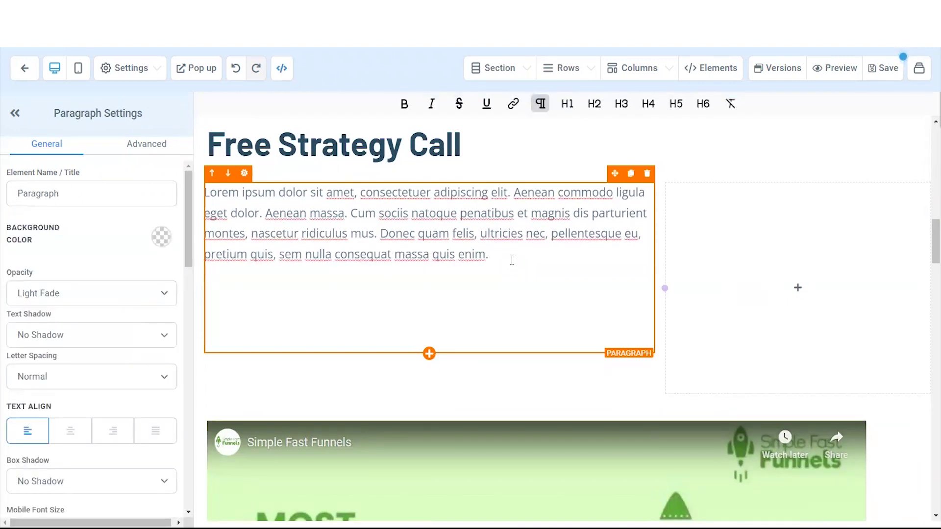
pyautogui.press('Return')
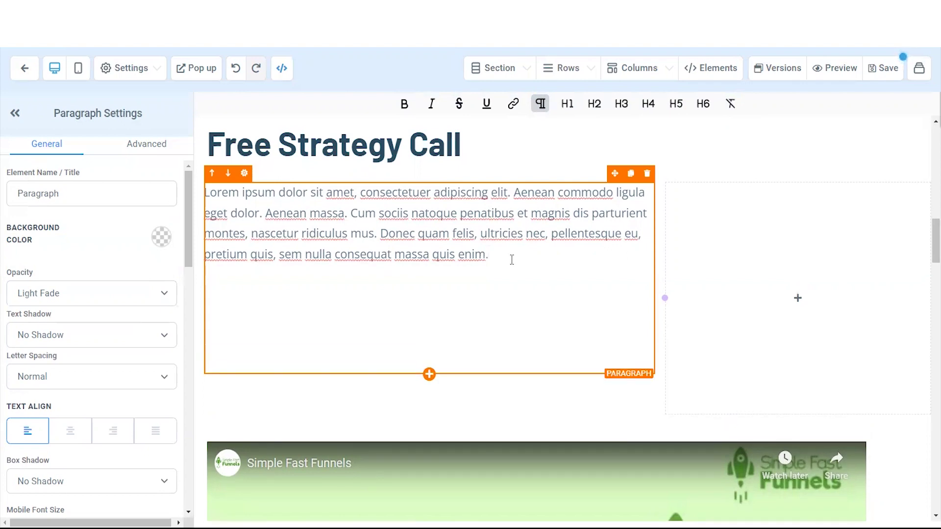
pyautogui.press('Return')
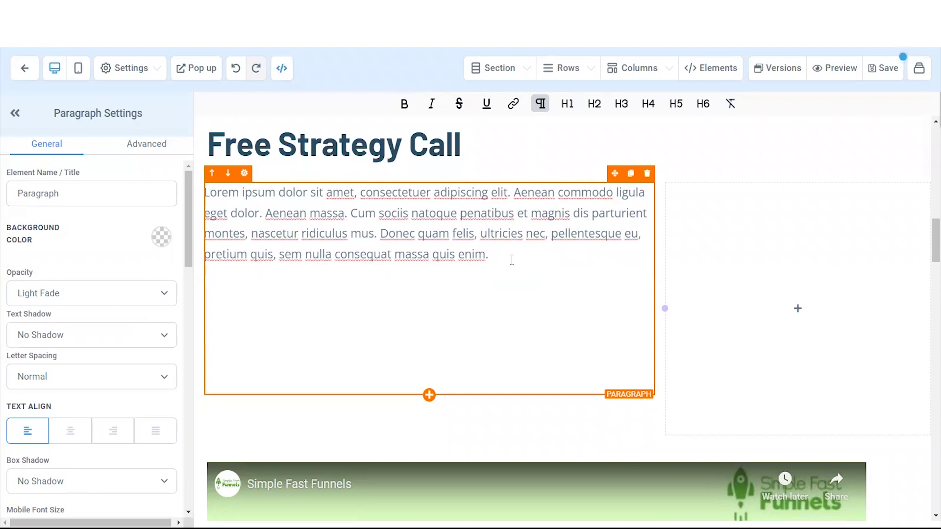
pyautogui.write('{{today}} {{location')
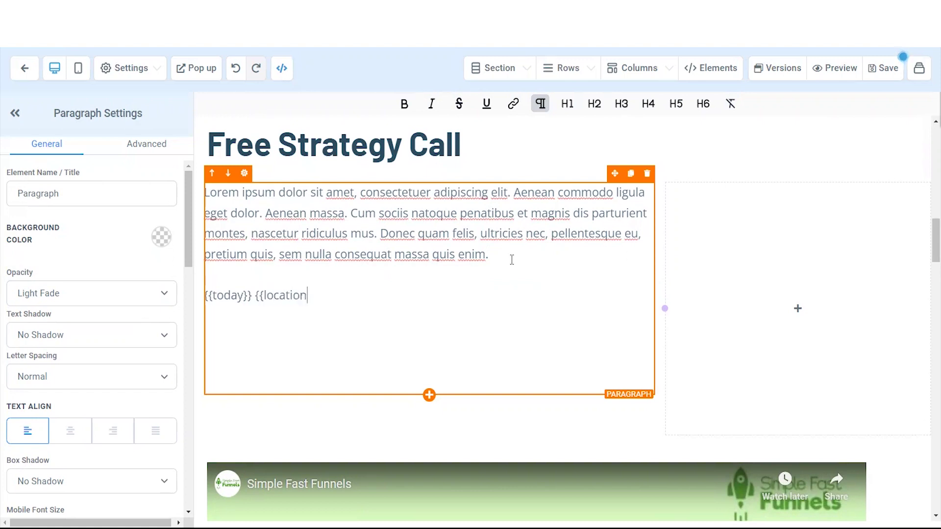
pyautogui.write('.name}} {{month')
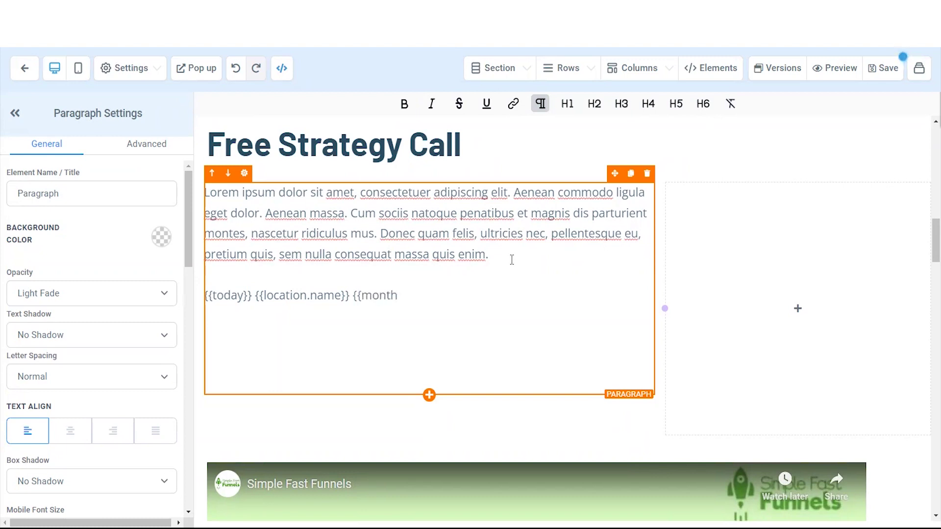
pyautogui.write('}}')
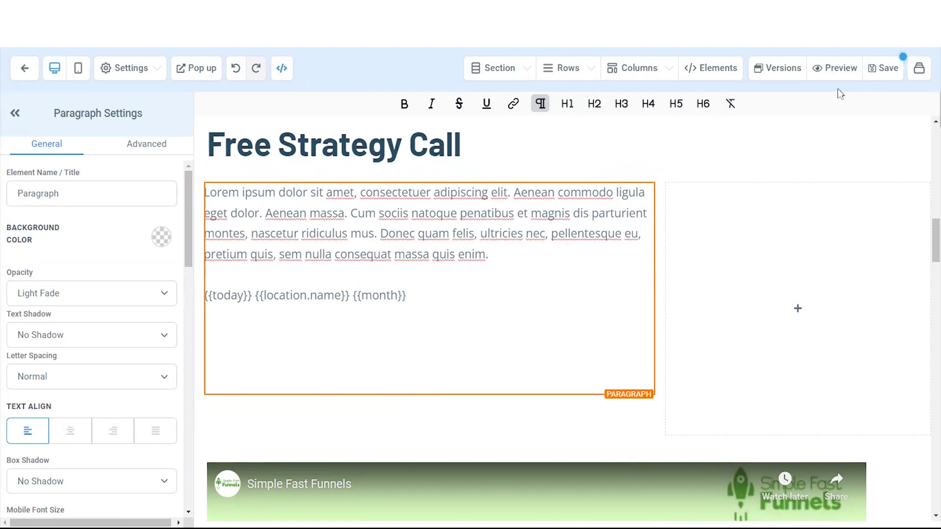
# Preview the page and check how the custom values line below the Free Strategy Call paragraph is rendered
pyautogui.click(826, 78)
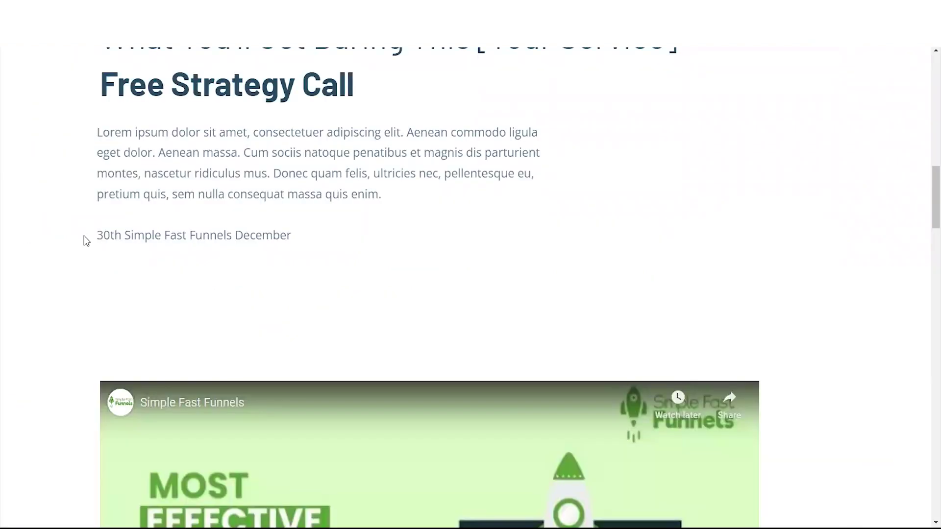
pyautogui.moveTo(97, 236); pyautogui.dragTo(159, 250)
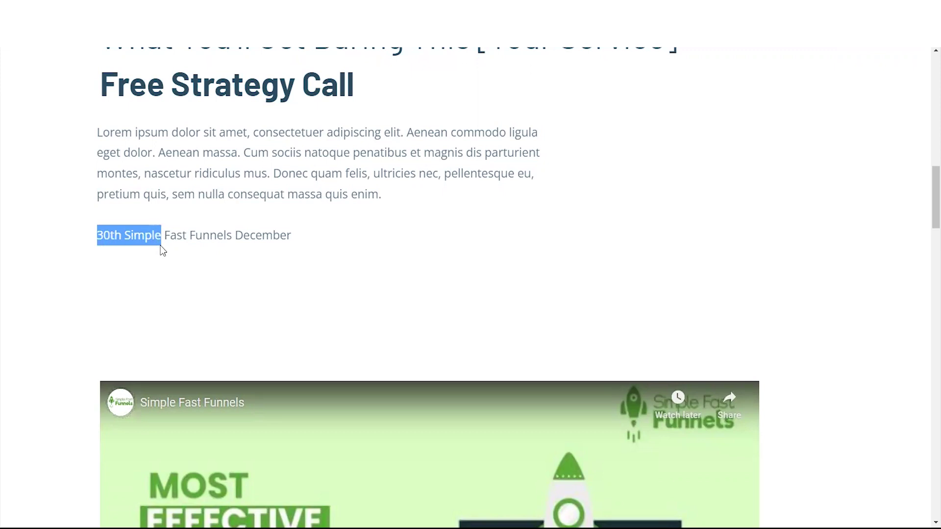
pyautogui.click(178, 255)
pyautogui.moveTo(124, 235); pyautogui.dragTo(286, 238)
pyautogui.click(228, 245)
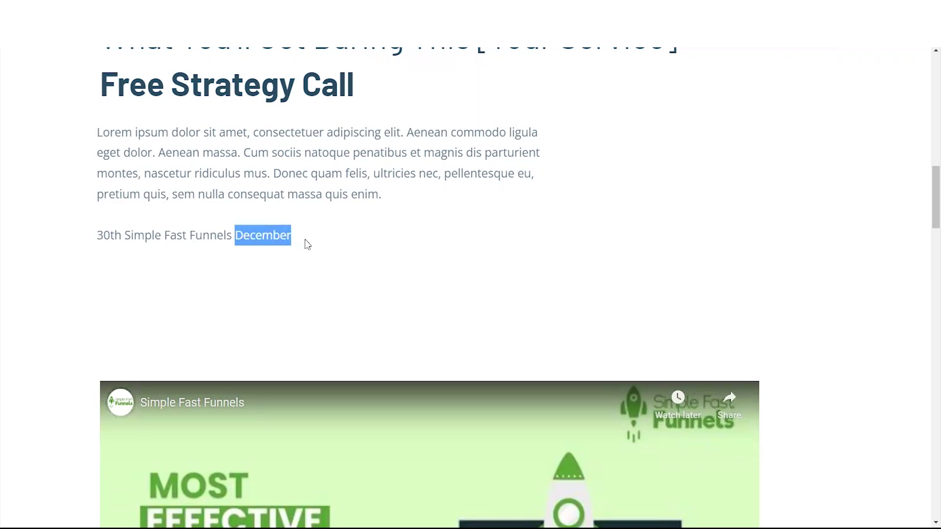
pyautogui.click(308, 243)
# Play the embedded Simple Fast Funnels video in the page preview and look over its placement
pyautogui.scroll(-10, 357, 242)
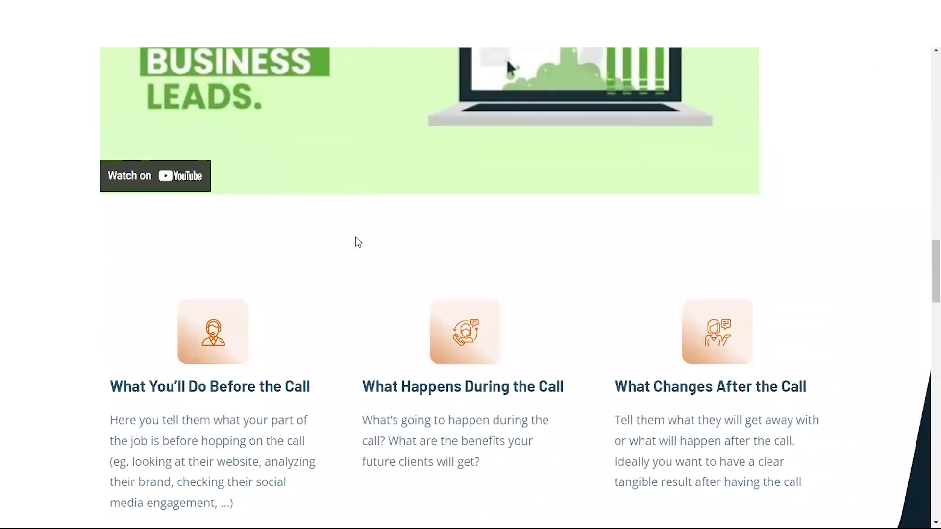
pyautogui.scroll(4, 355, 240)
pyautogui.click(402, 213)
pyautogui.scroll(2, 417, 215)
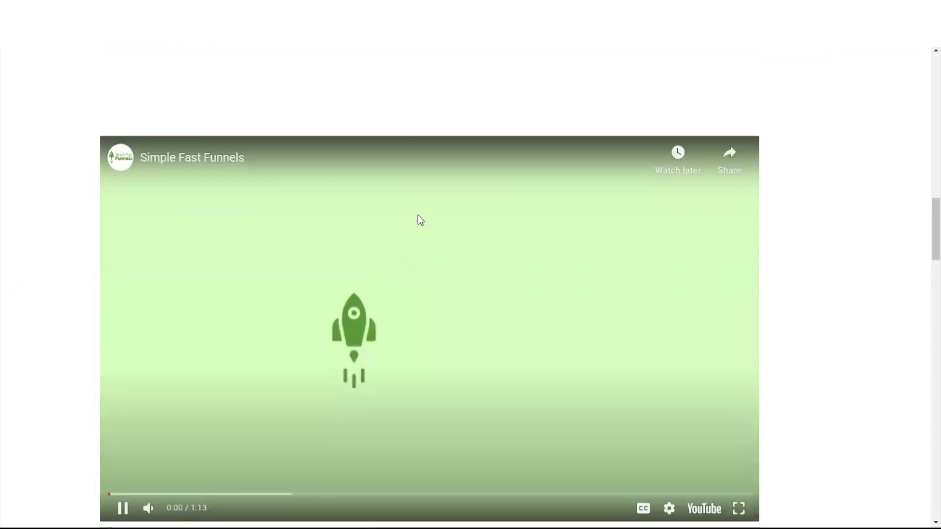
pyautogui.scroll(1, 418, 216)
pyautogui.scroll(-5, 418, 216)
pyautogui.scroll(1, 418, 216)
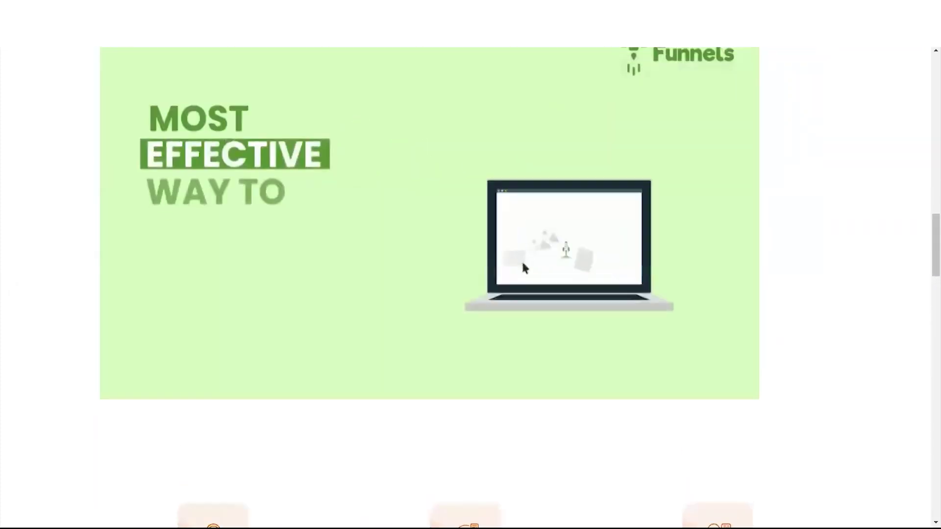
pyautogui.scroll(1, 417, 216)
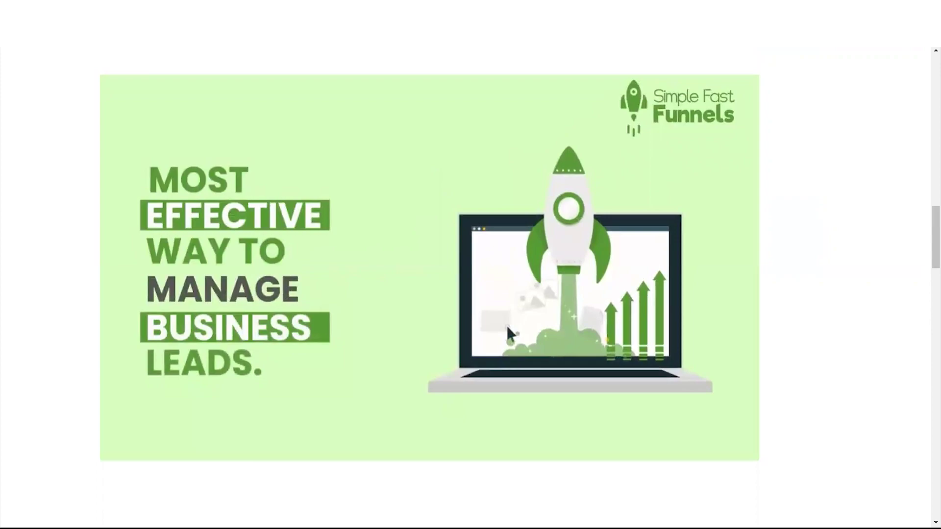
pyautogui.scroll(4, 418, 216)
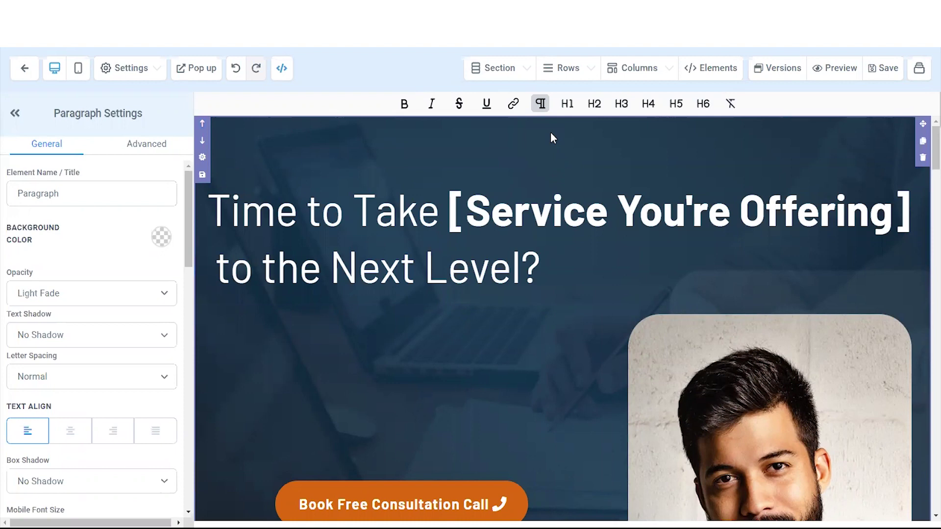
# Switch the page builder from Home Clone to the Home step's page
pyautogui.click(919, 69)
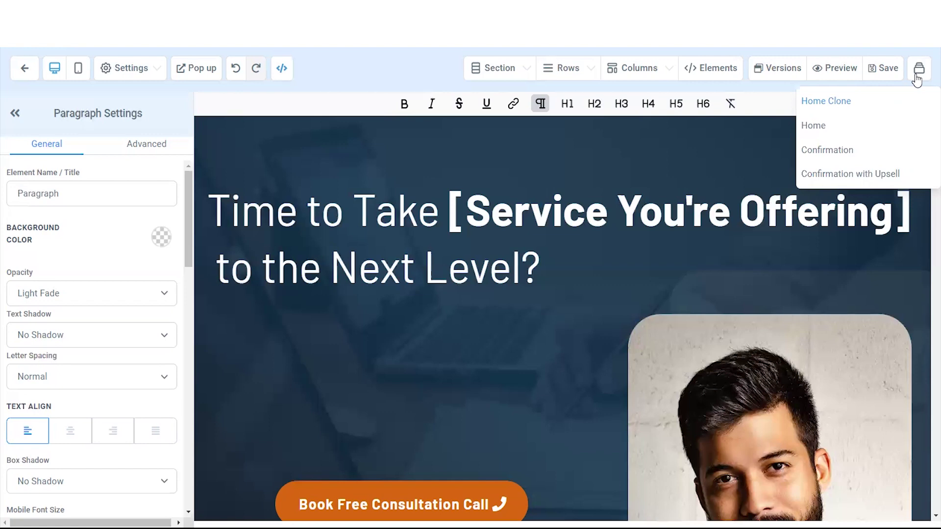
pyautogui.click(881, 129)
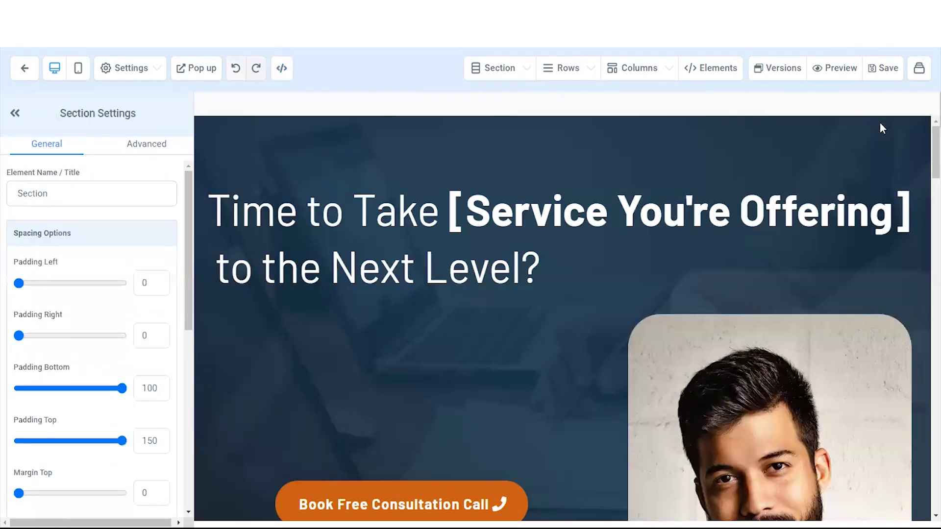